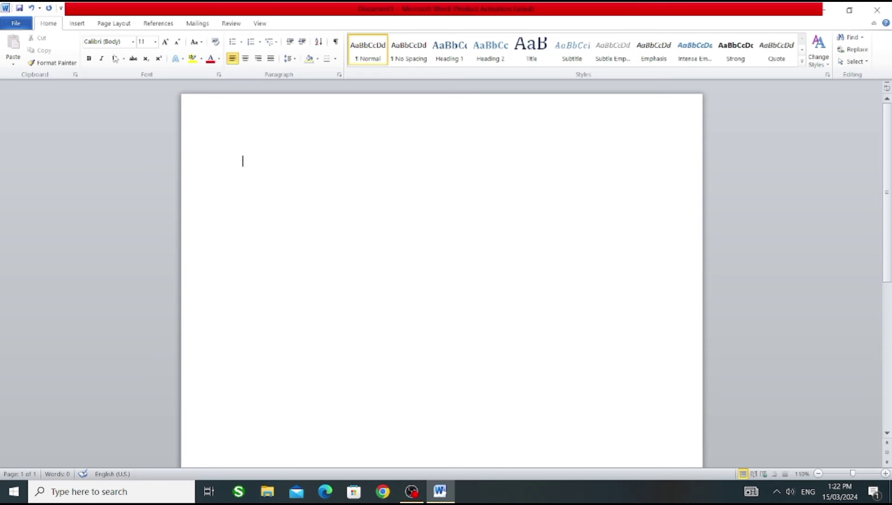
# - Change the blank page's paper size to A4 (8.27 x 11.69 in) and return to Home
pyautogui.click(124, 23)
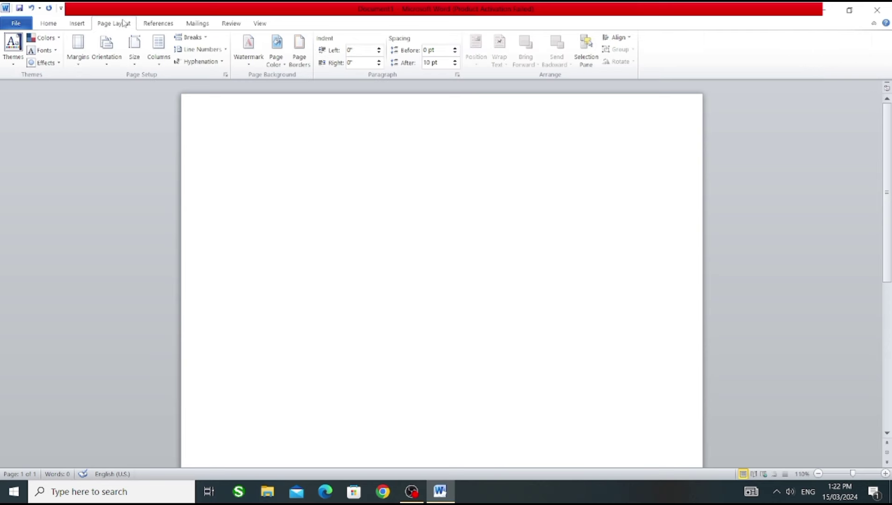
pyautogui.click(135, 60)
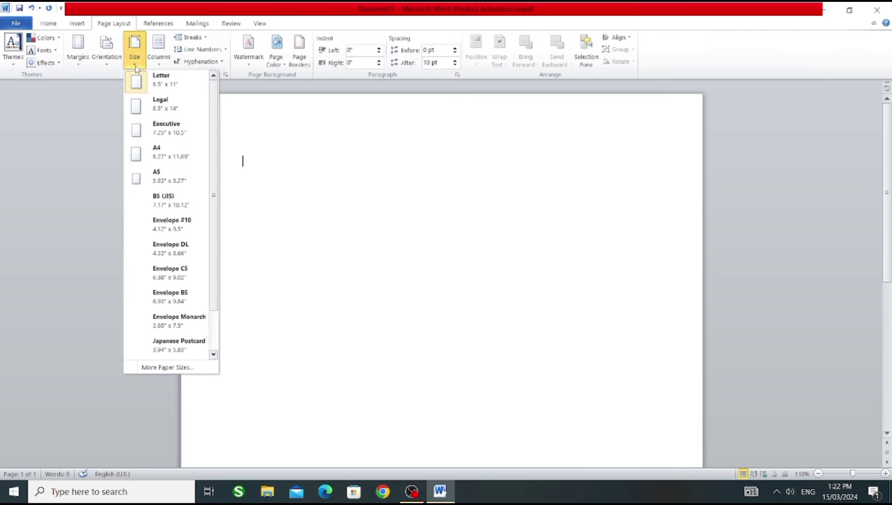
pyautogui.click(158, 152)
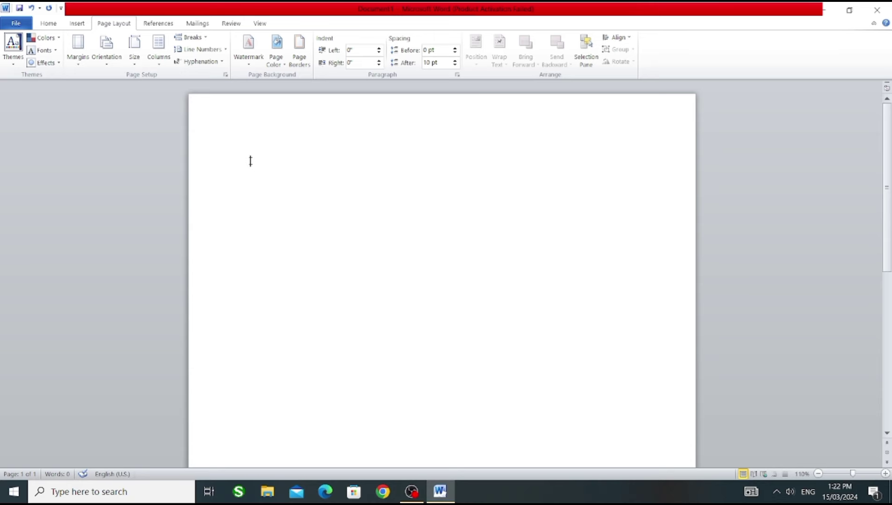
pyautogui.click(52, 26)
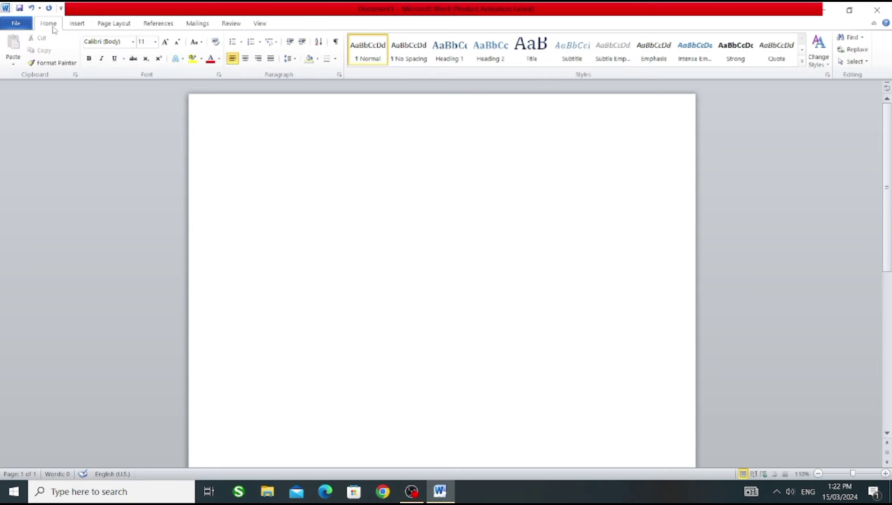
# - Type the heading SHAPE DESIGN at font size 20 and select the whole line
pyautogui.click(165, 43)
pyautogui.click(165, 43)
pyautogui.click(166, 42)
pyautogui.click(165, 43)
pyautogui.click(166, 43)
pyautogui.write('SHAPE')
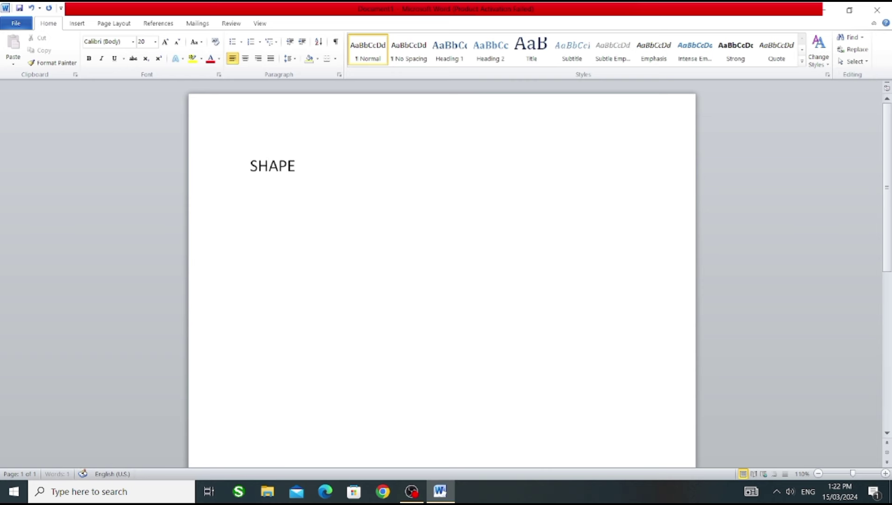
pyautogui.write(' DESIGN')
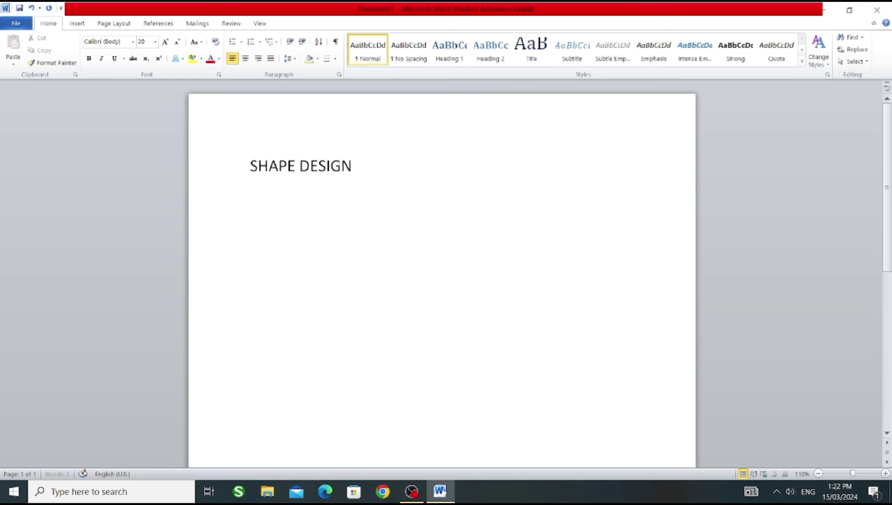
pyautogui.doubleClick(325, 168)
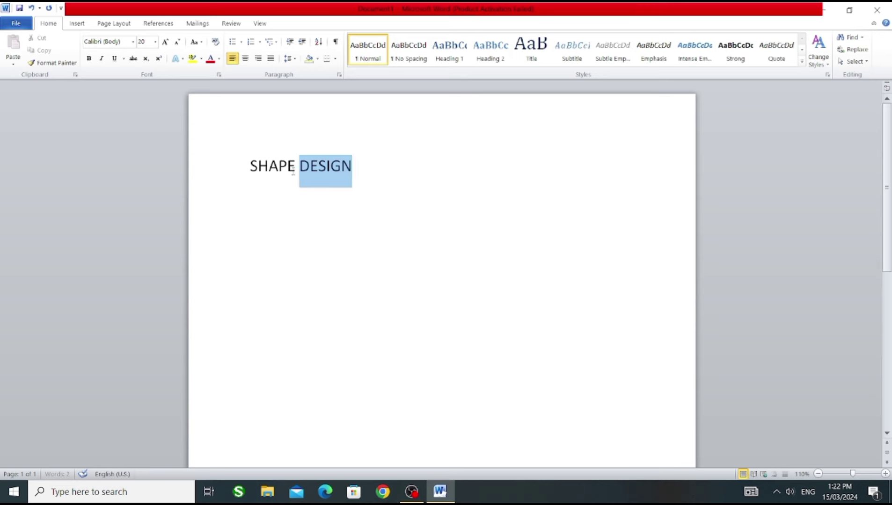
pyautogui.tripleClick(293, 172)
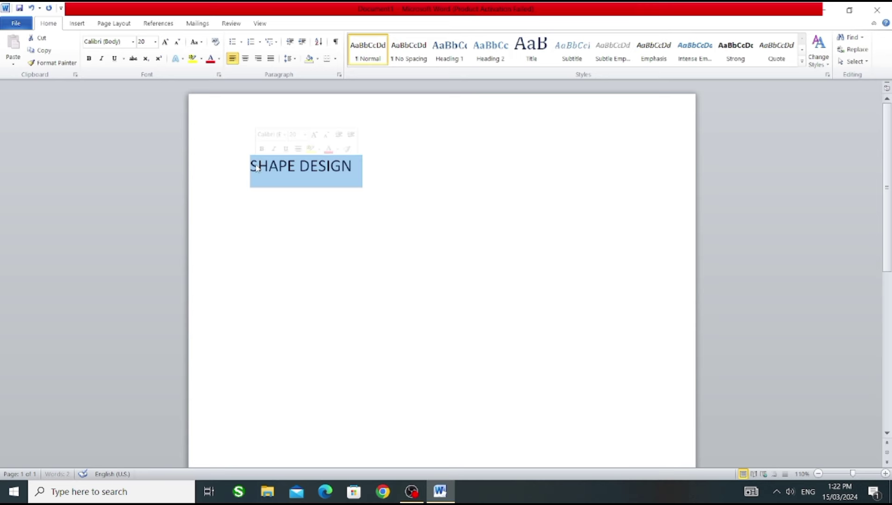
# - Make the heading bold, Algerian, green and underlined, then add an empty line below
pyautogui.click(89, 59)
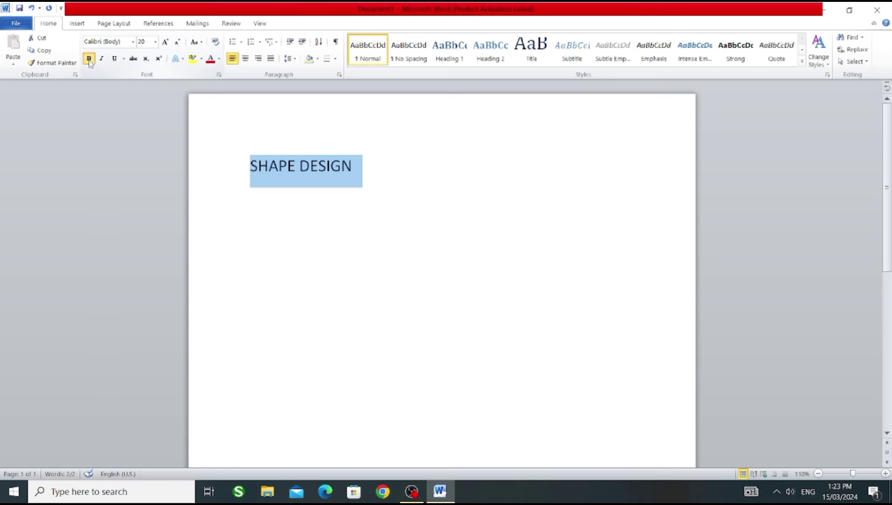
pyautogui.click(133, 42)
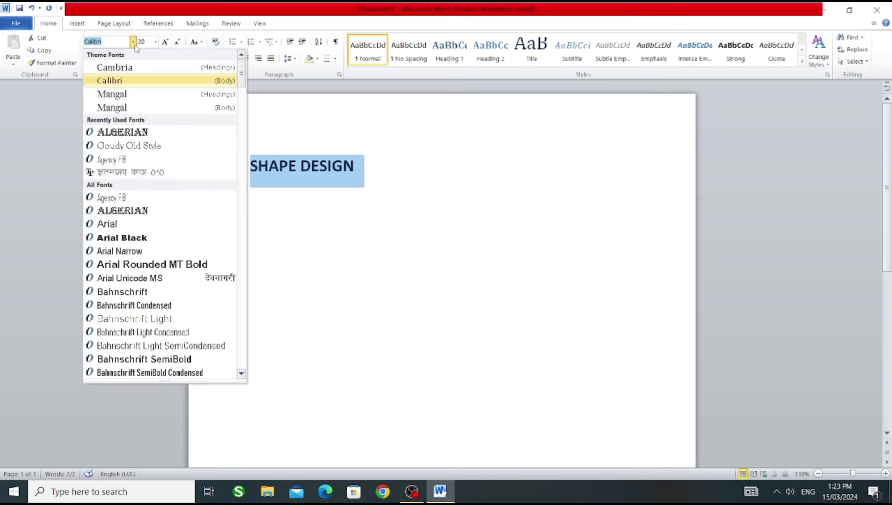
pyautogui.click(144, 133)
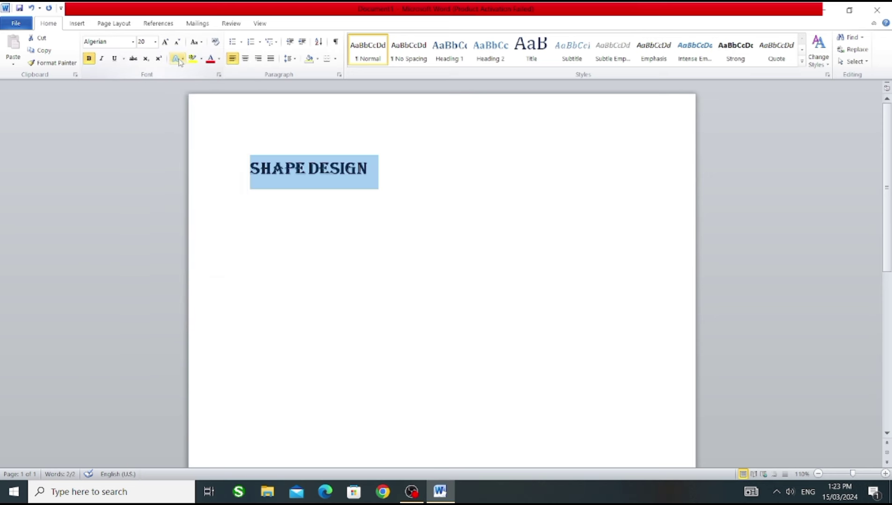
pyautogui.click(219, 59)
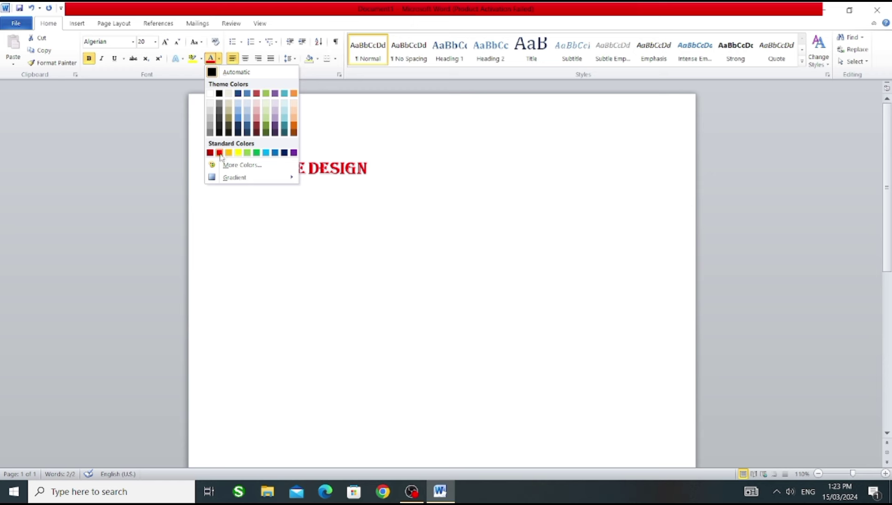
pyautogui.click(256, 153)
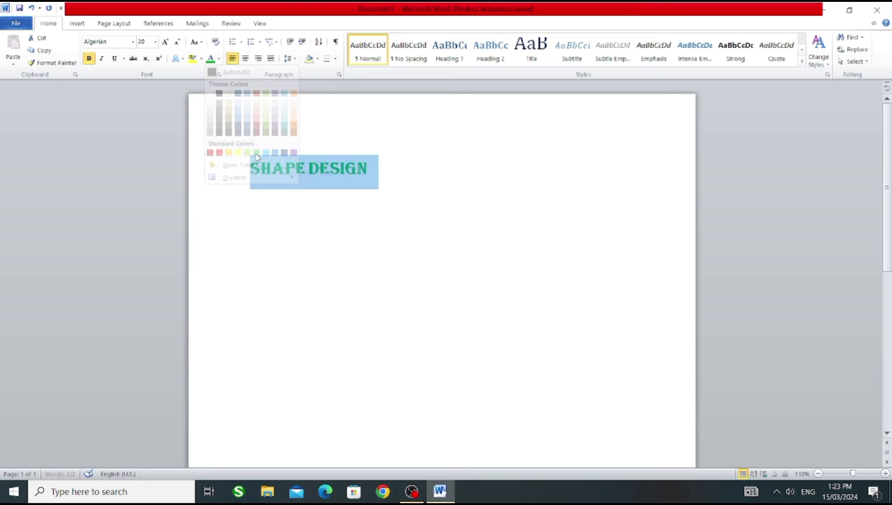
pyautogui.click(113, 62)
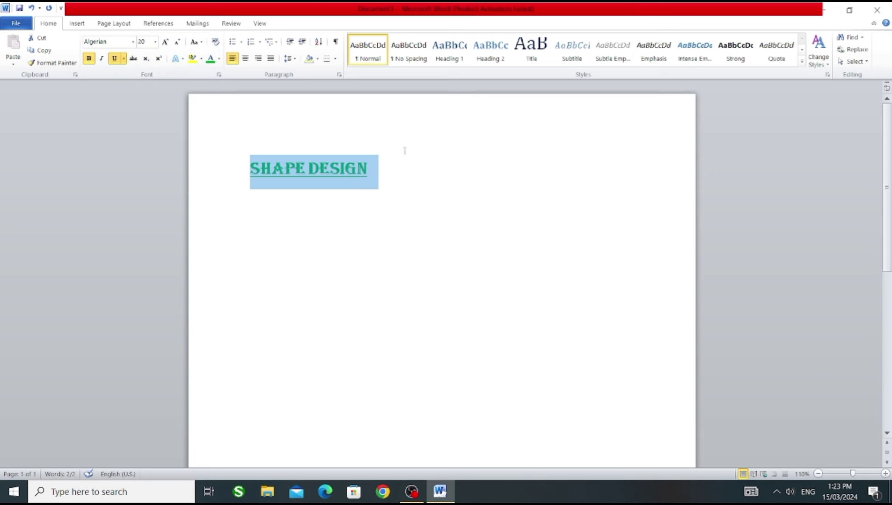
pyautogui.click(396, 174)
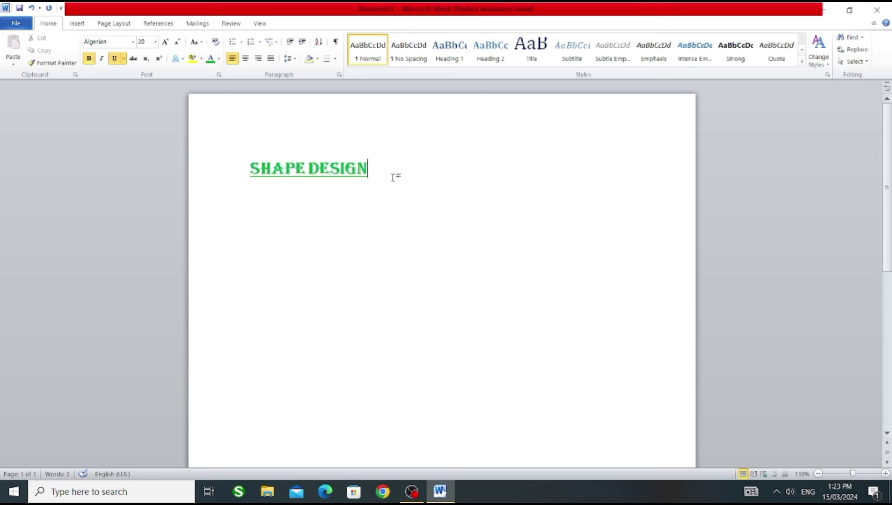
pyautogui.press('Return')
# - Turn off underlining, draw an oval circle beneath the heading and fill it Standard yellow
pyautogui.click(116, 62)
pyautogui.click(77, 23)
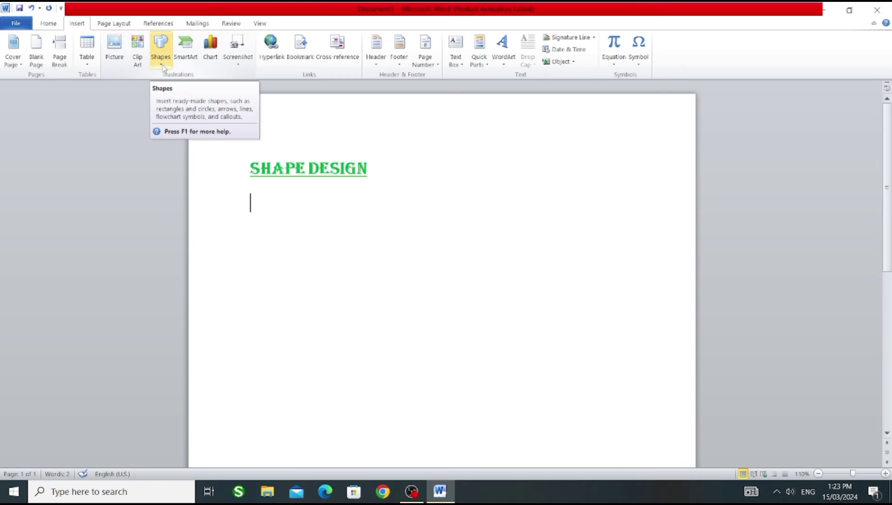
pyautogui.click(163, 66)
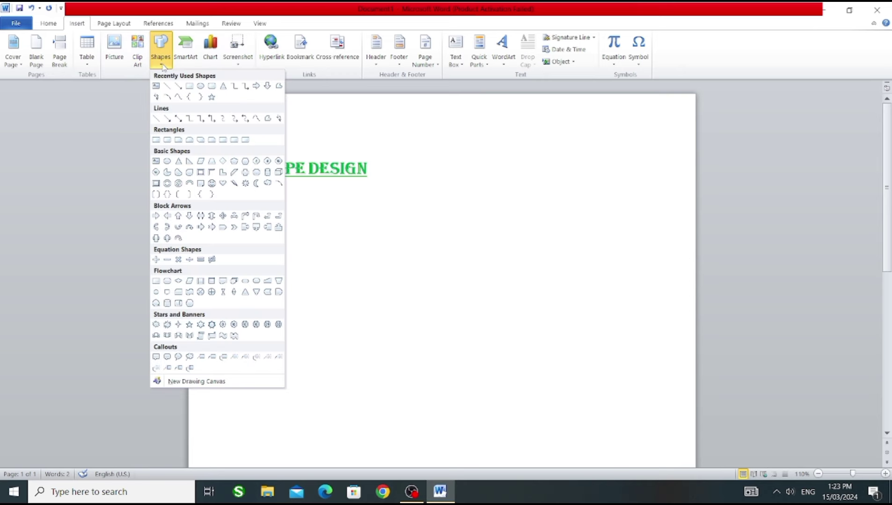
pyautogui.click(200, 87)
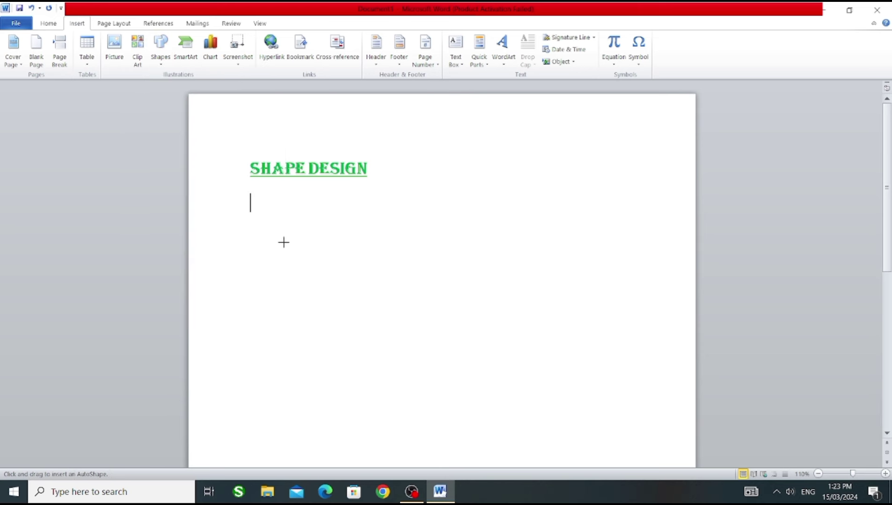
pyautogui.moveTo(262, 204); pyautogui.dragTo(394, 328)
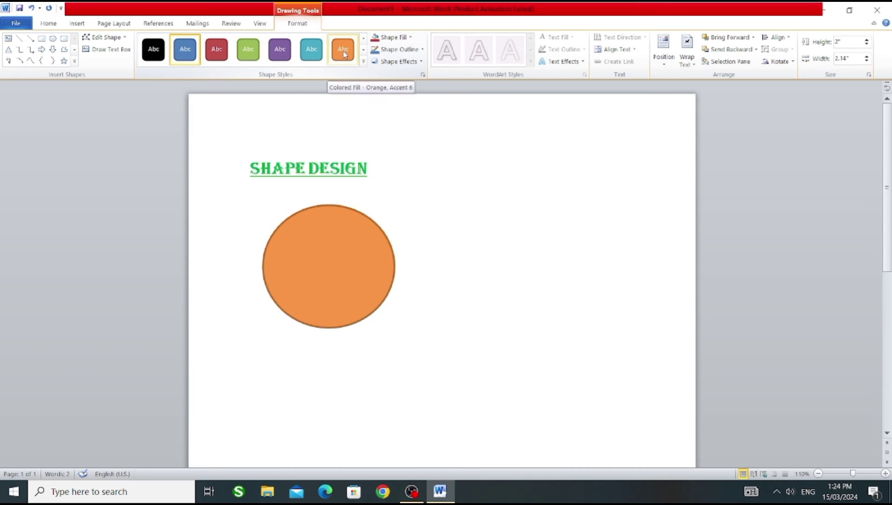
pyautogui.click(410, 38)
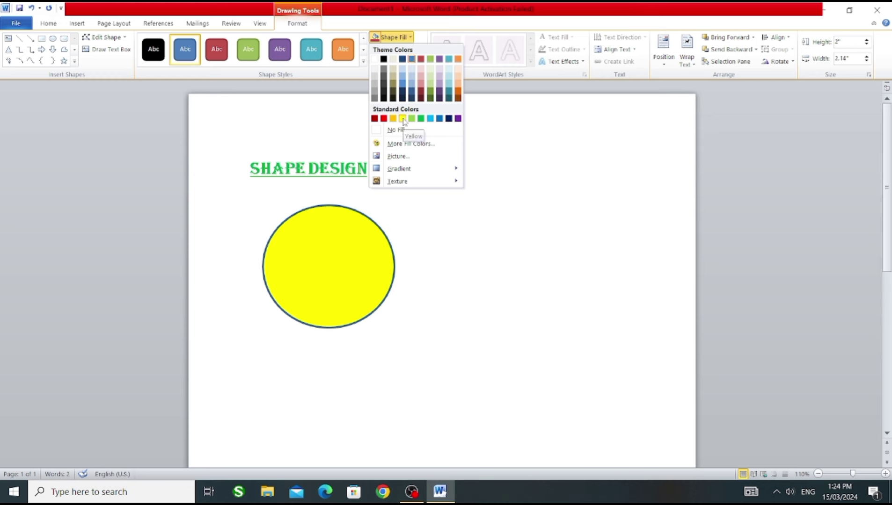
pyautogui.click(403, 118)
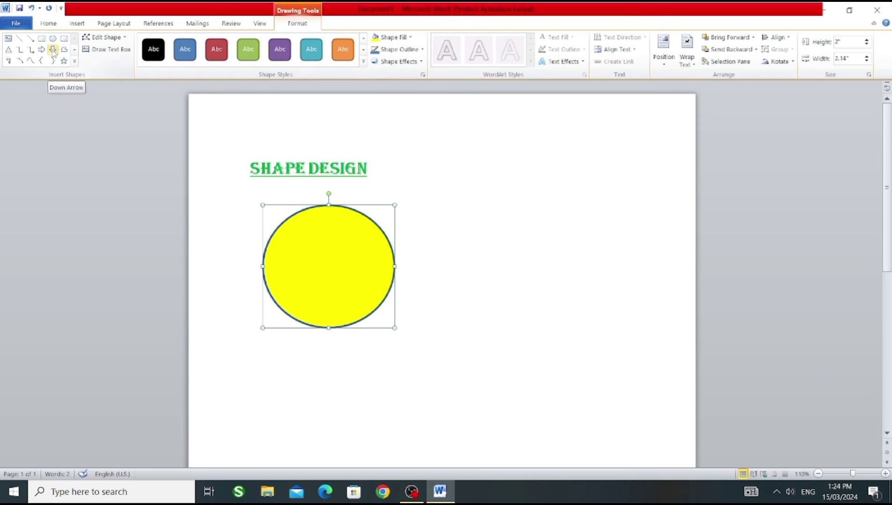
# - Draw a five-point star over the yellow circle and centre it there
pyautogui.click(78, 24)
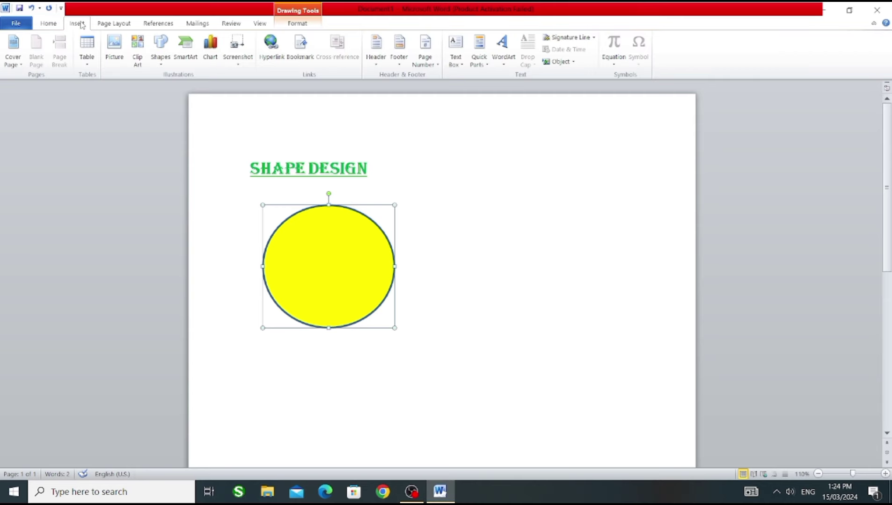
pyautogui.click(160, 51)
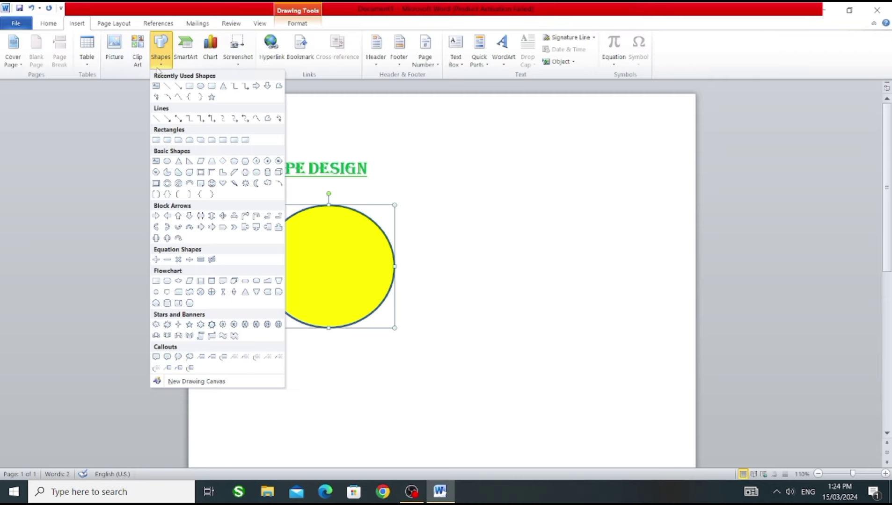
pyautogui.click(212, 98)
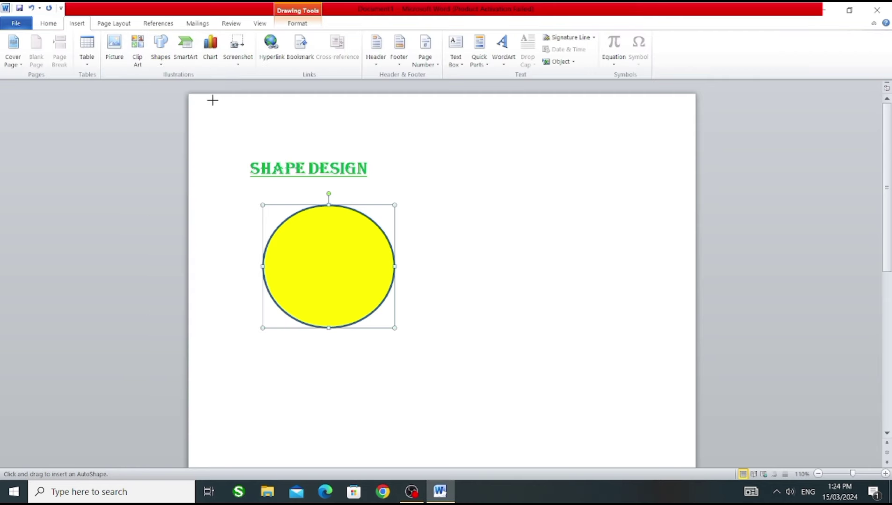
pyautogui.moveTo(298, 191); pyautogui.dragTo(442, 343)
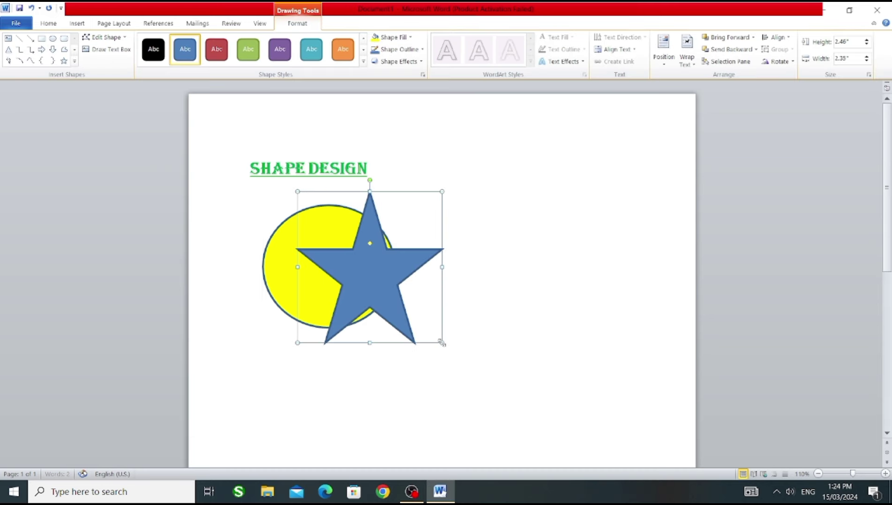
pyautogui.moveTo(382, 284); pyautogui.dragTo(345, 271)
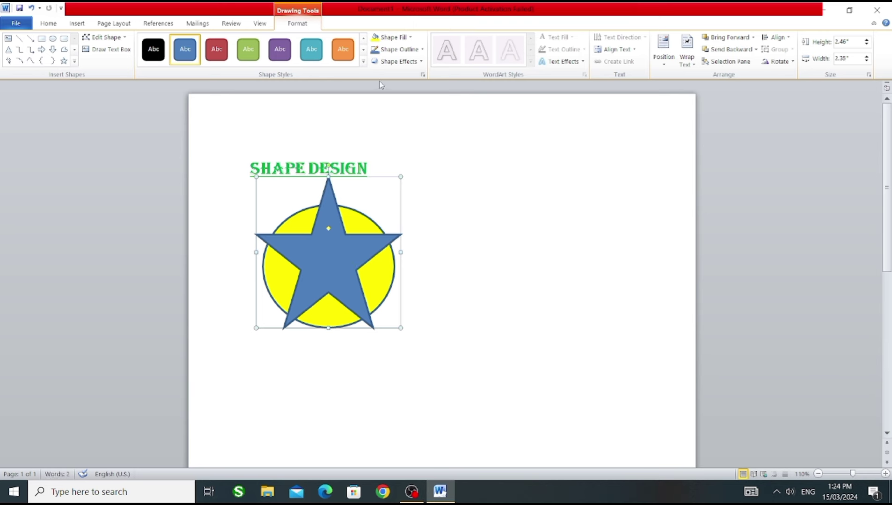
# - Give the star a 2¼ pt red outline
pyautogui.click(401, 51)
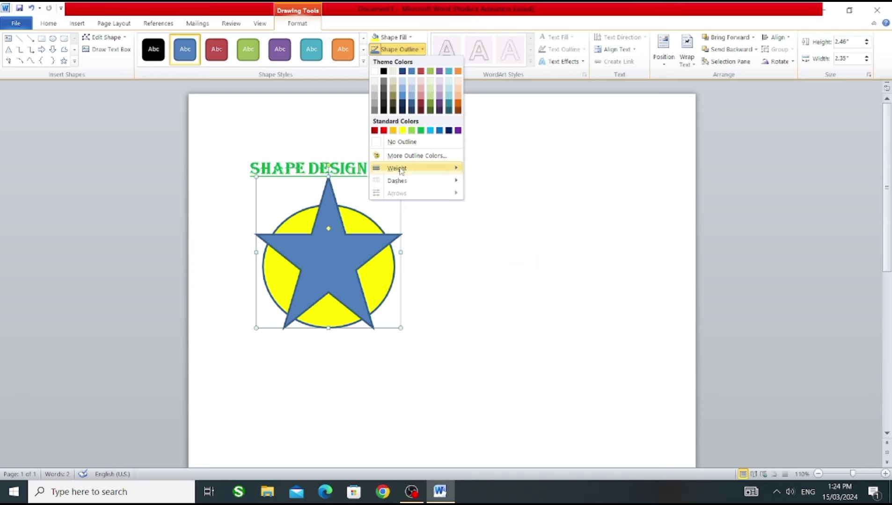
pyautogui.moveTo(415, 168)
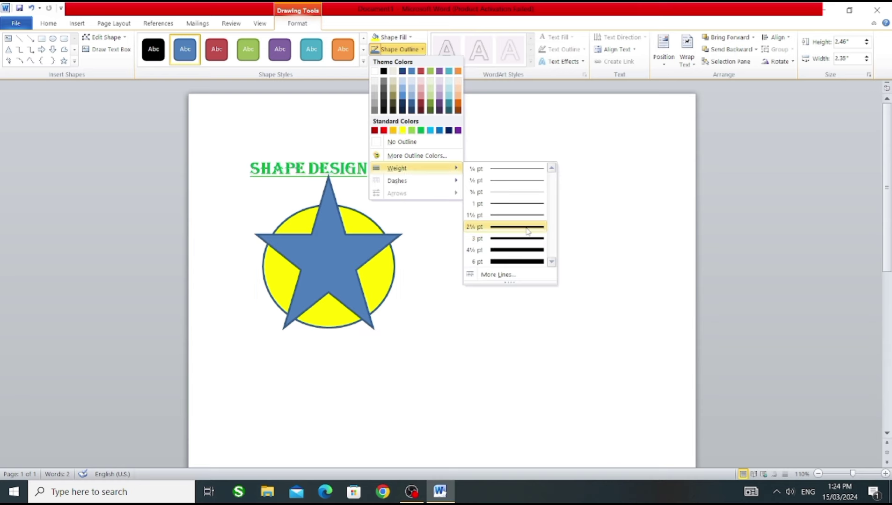
pyautogui.click(527, 227)
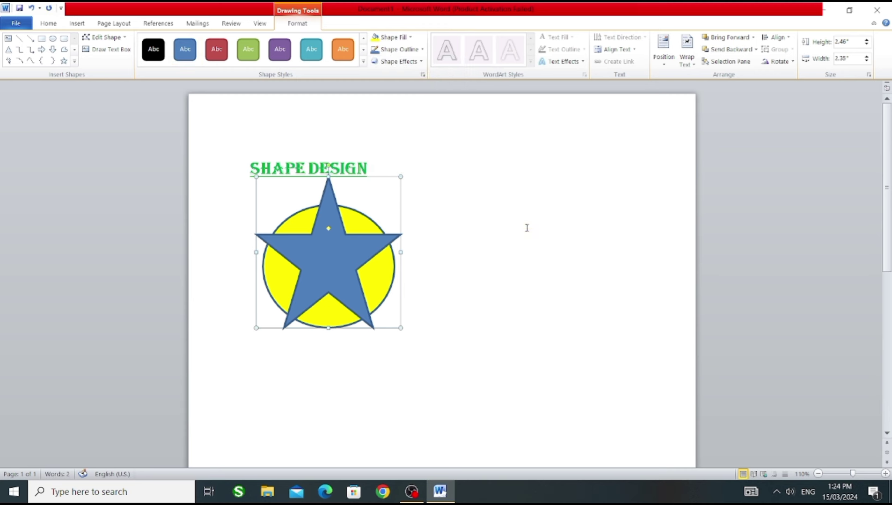
pyautogui.click(401, 50)
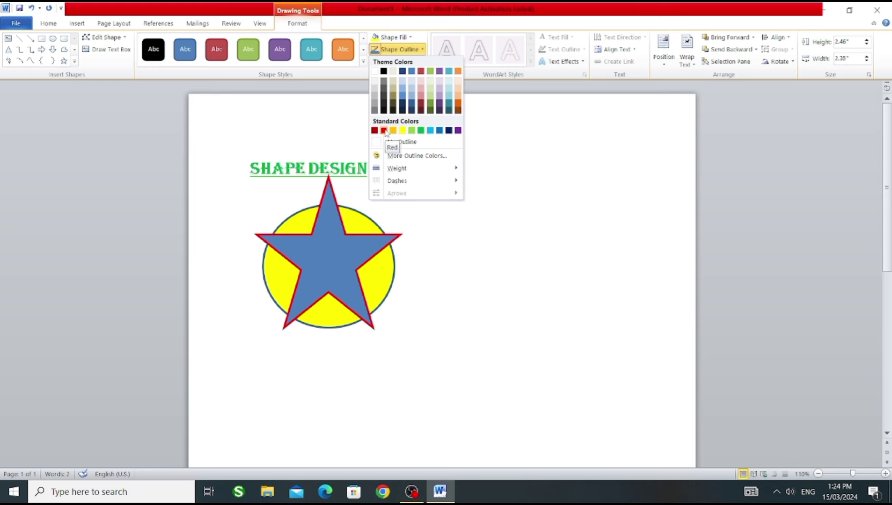
pyautogui.click(384, 131)
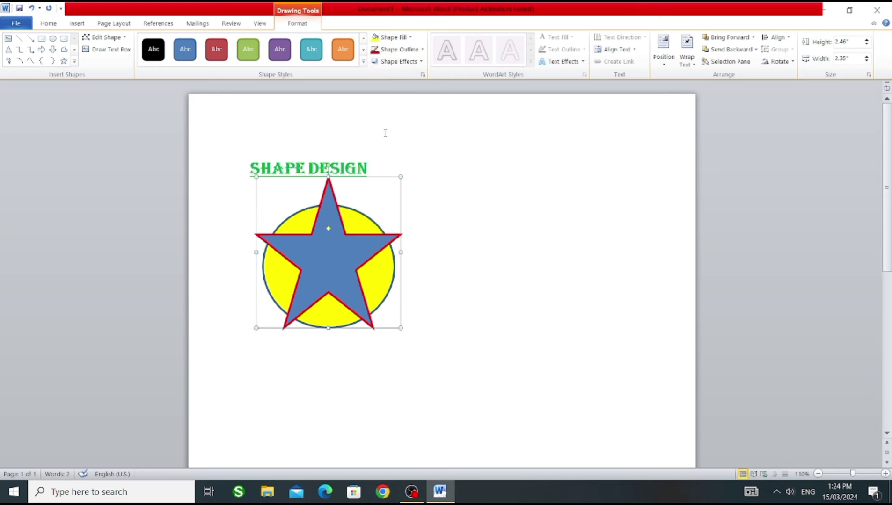
# - Move the circle and star lower, clear of the heading, then deselect them
pyautogui.moveTo(323, 317); pyautogui.dragTo(324, 334)
pyautogui.click(325, 273)
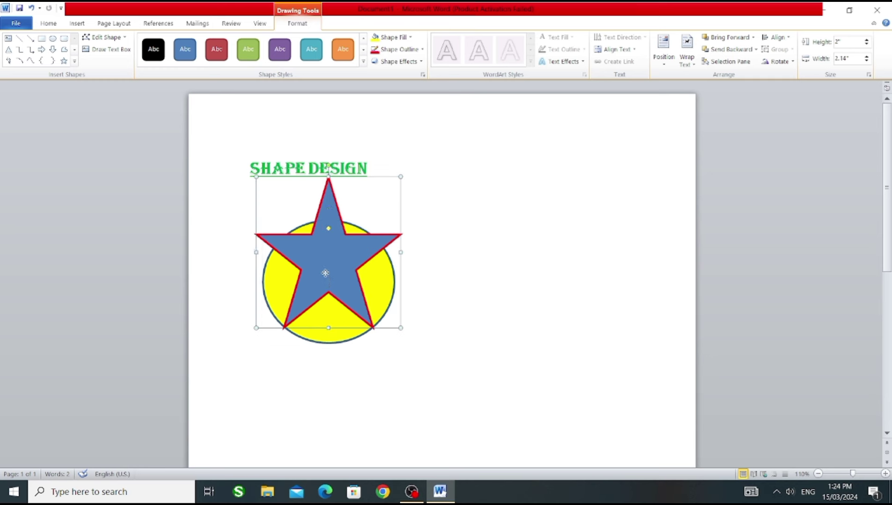
pyautogui.moveTo(326, 273); pyautogui.dragTo(326, 295)
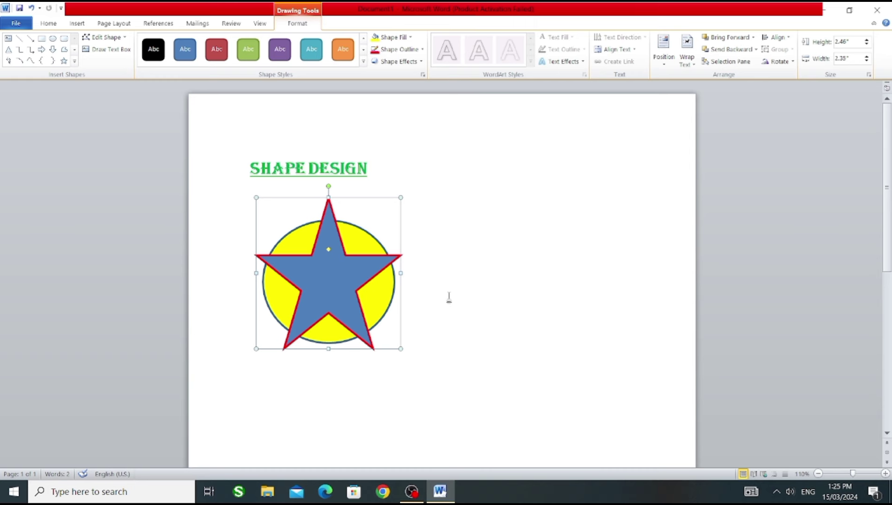
pyautogui.click(449, 298)
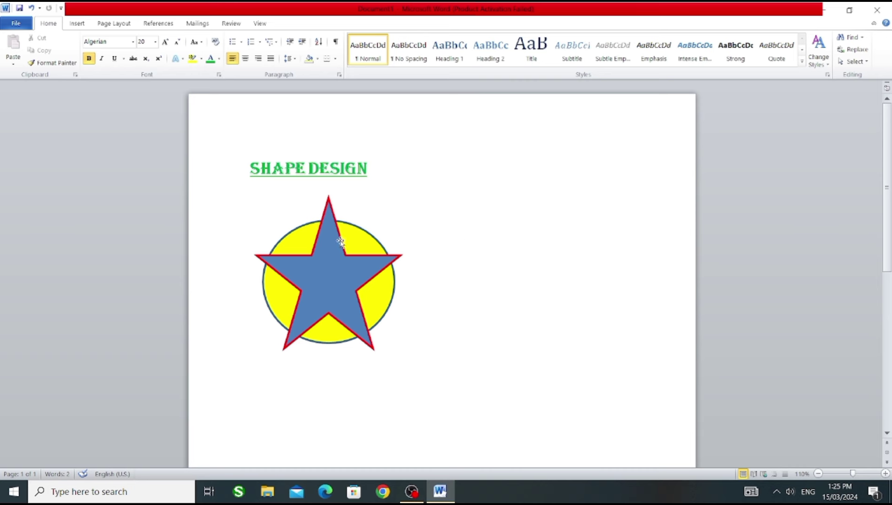
# - Draw a second five-point star to the right of the first design
pyautogui.click(77, 24)
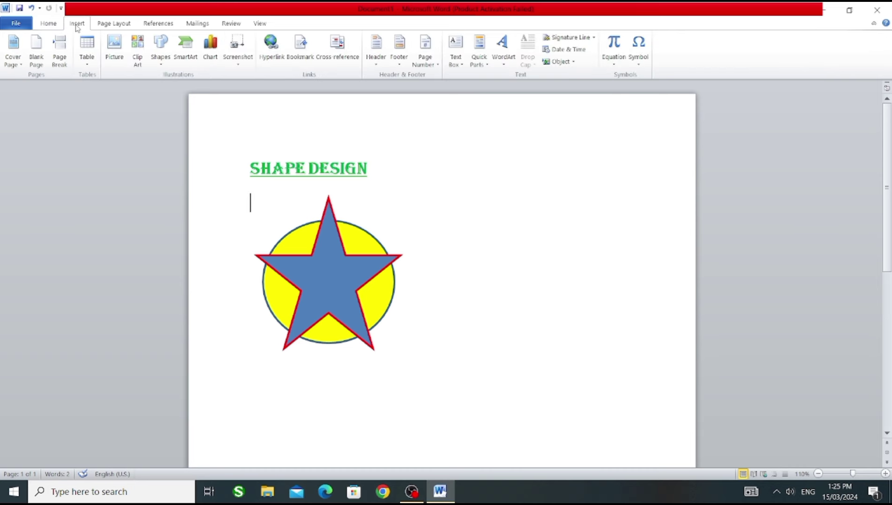
pyautogui.click(162, 65)
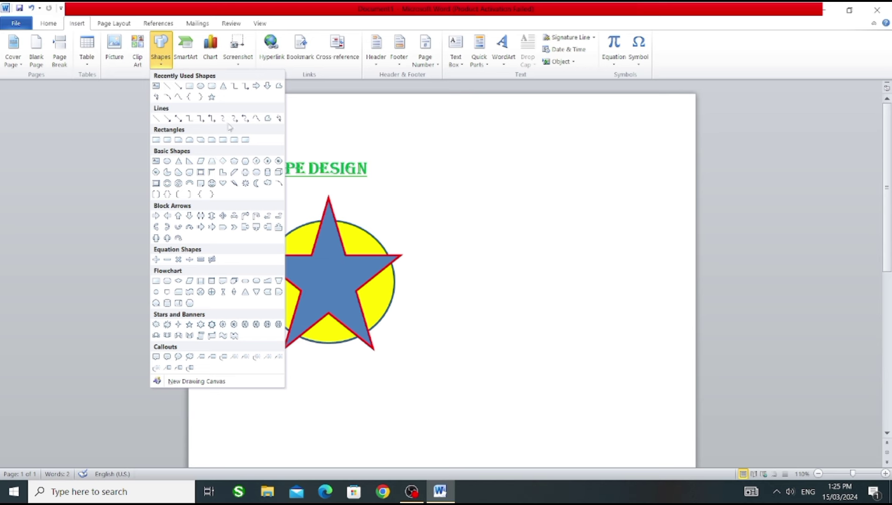
pyautogui.click(212, 97)
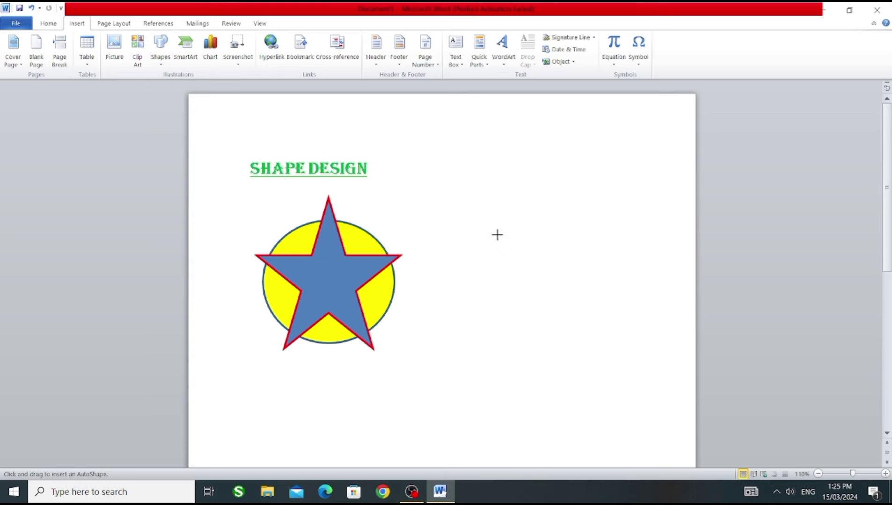
pyautogui.moveTo(505, 209)
pyautogui.mouseDown()
pyautogui.moveTo(609, 359)
pyautogui.moveTo(667, 373)
pyautogui.mouseUp()
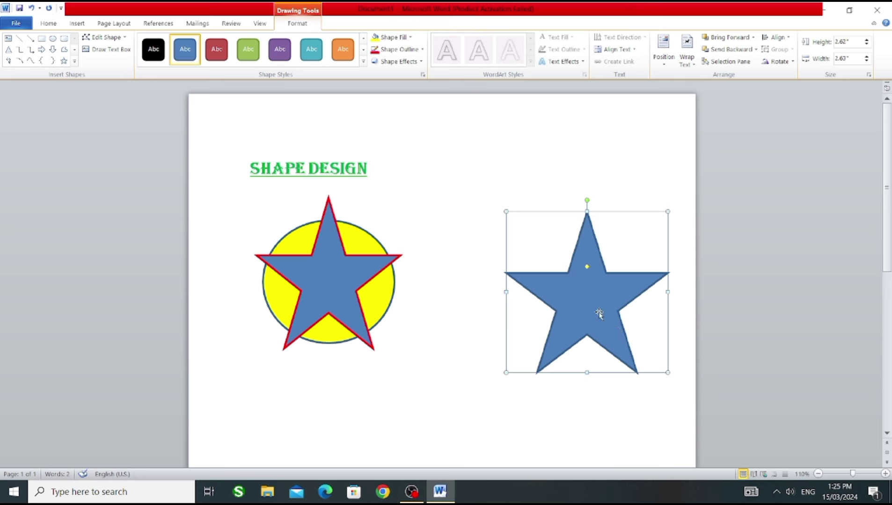
pyautogui.moveTo(598, 313); pyautogui.dragTo(547, 280)
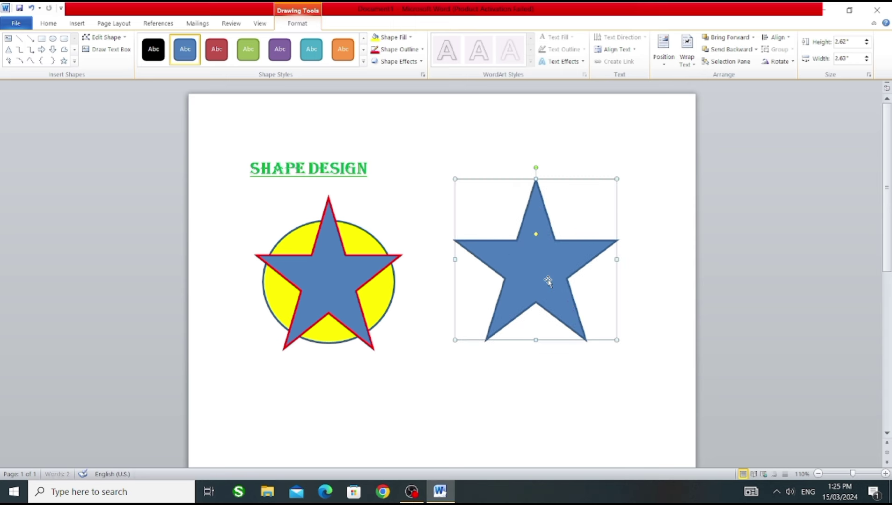
# - Fill the new star with the Water droplets texture and give it a thicker red outline
pyautogui.click(390, 39)
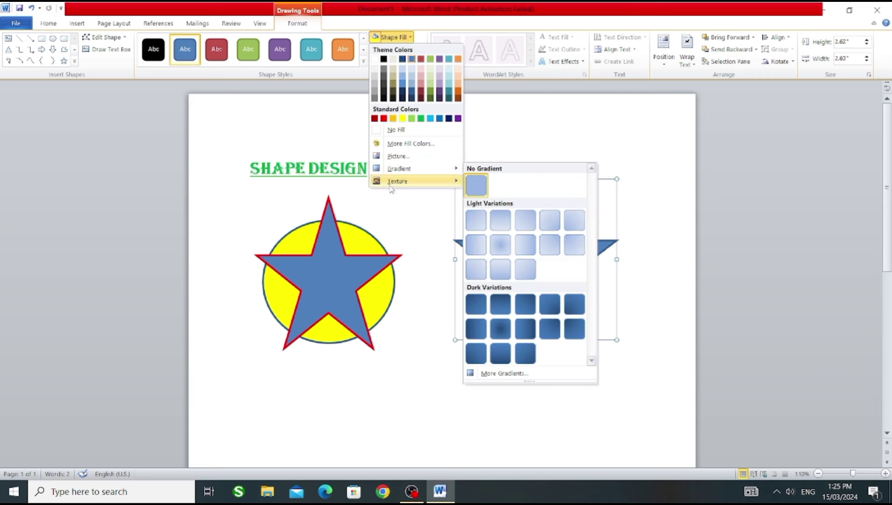
pyautogui.moveTo(397, 181)
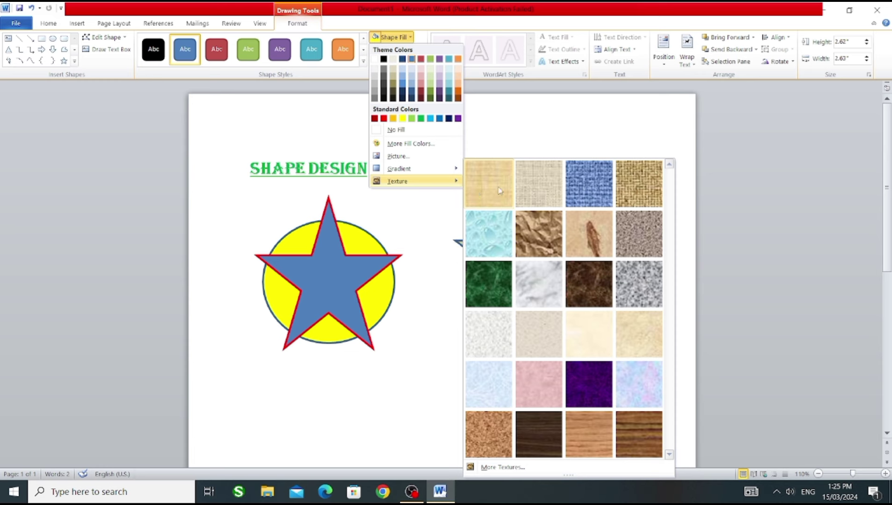
pyautogui.click(498, 233)
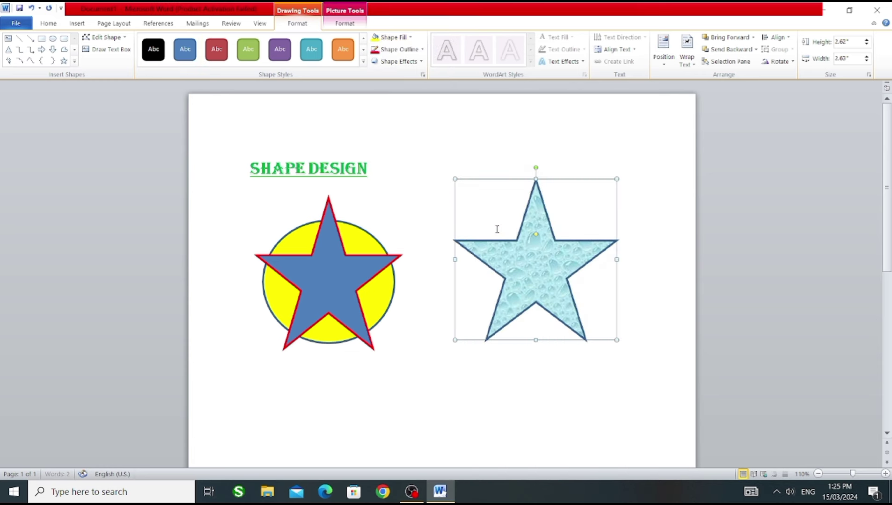
pyautogui.click(402, 53)
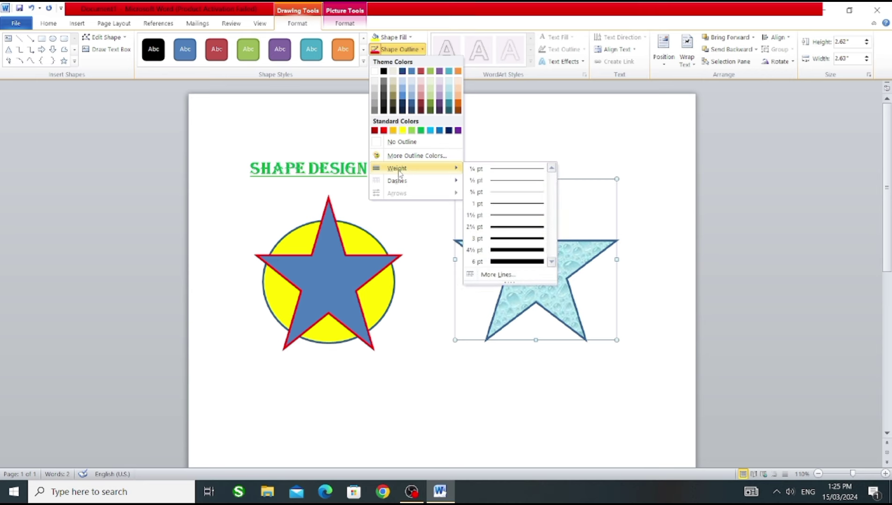
pyautogui.moveTo(415, 168)
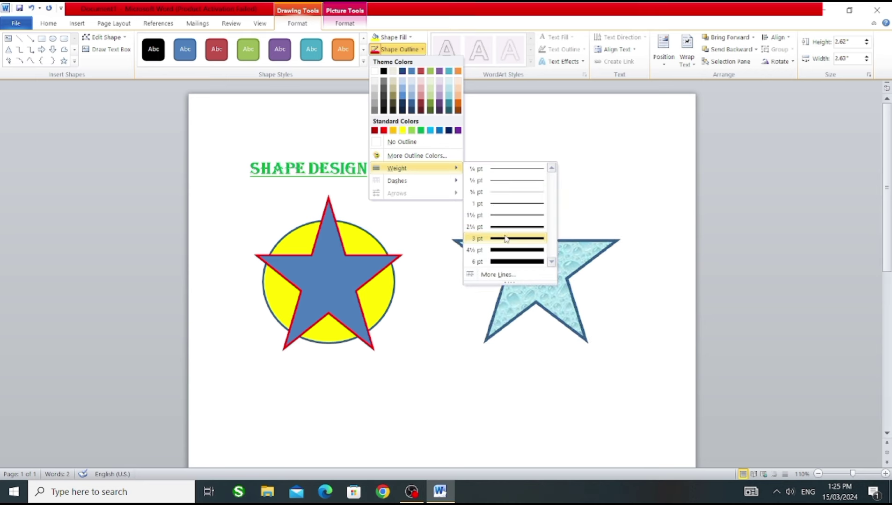
pyautogui.click(508, 227)
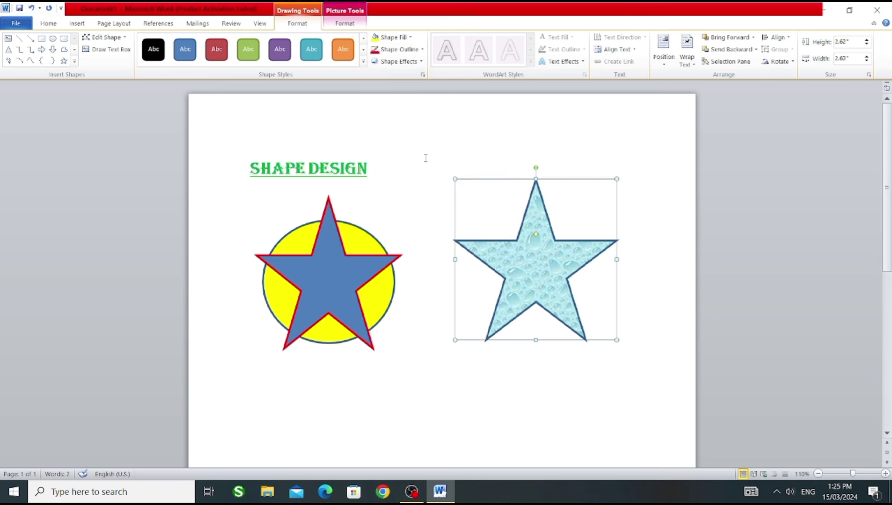
pyautogui.click(401, 53)
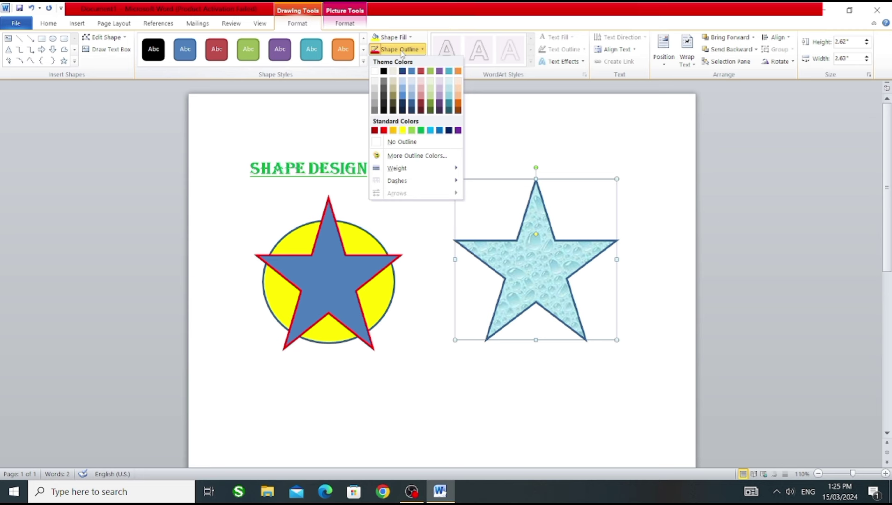
pyautogui.click(383, 131)
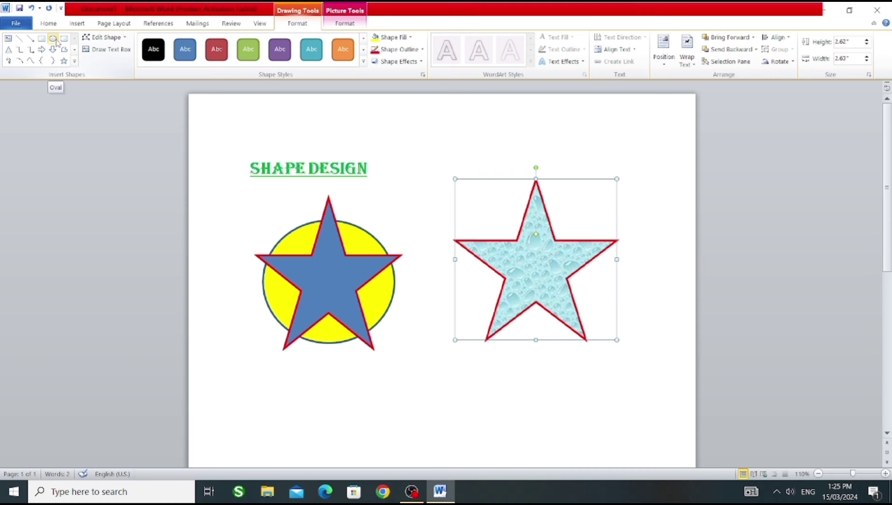
pyautogui.click(77, 24)
# - Draw an oval circle over the second star and centre it on the star
pyautogui.click(163, 61)
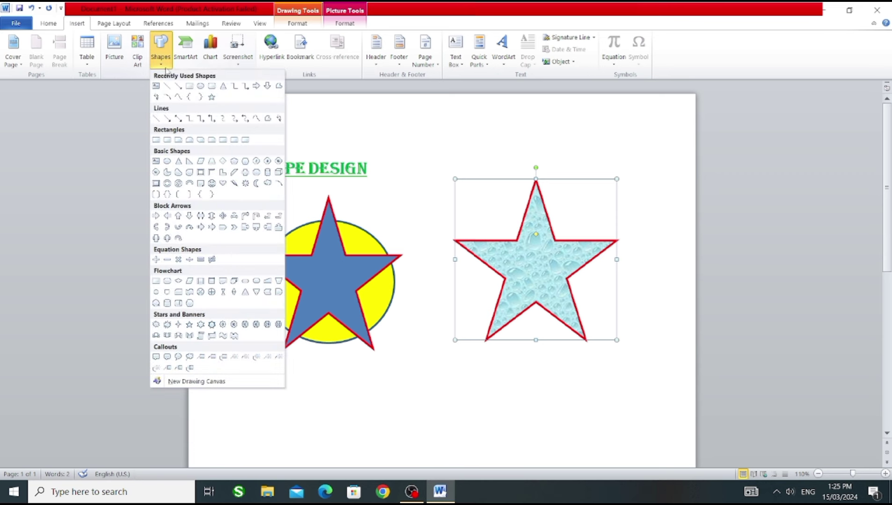
pyautogui.click(200, 87)
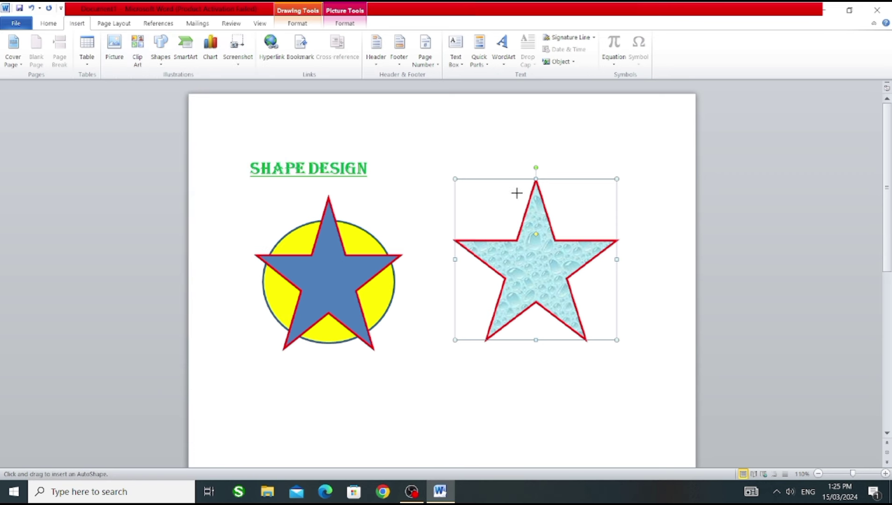
pyautogui.moveTo(496, 191)
pyautogui.mouseDown()
pyautogui.moveTo(598, 312)
pyautogui.moveTo(626, 330)
pyautogui.mouseUp()
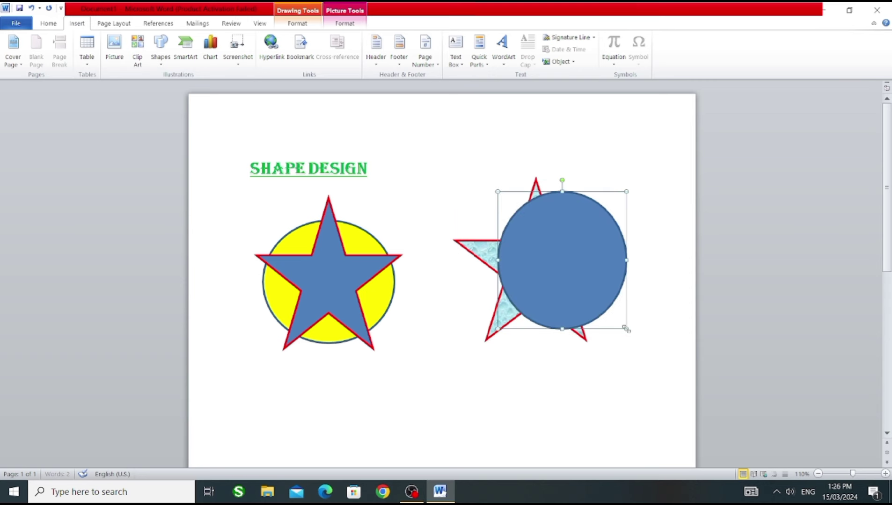
pyautogui.moveTo(573, 279); pyautogui.dragTo(548, 280)
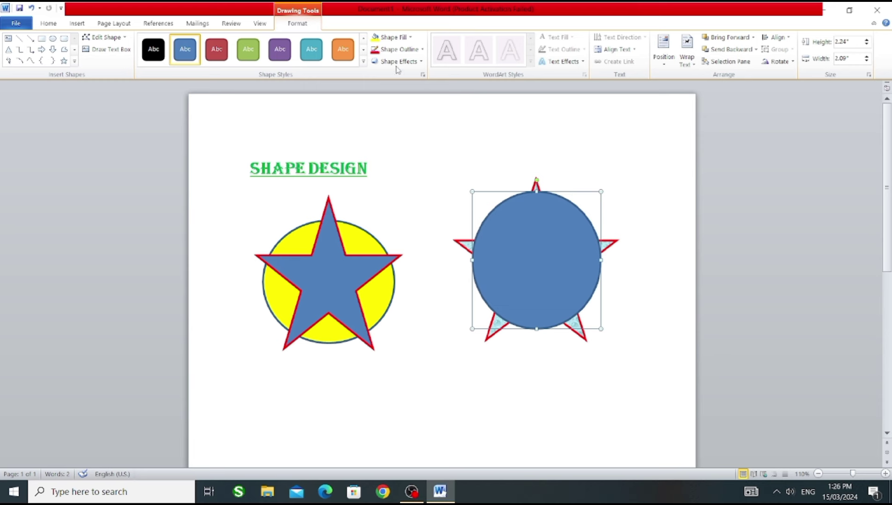
# - Fill the circle with the purple texture and give it a yellow outline
pyautogui.click(401, 40)
pyautogui.moveTo(398, 181)
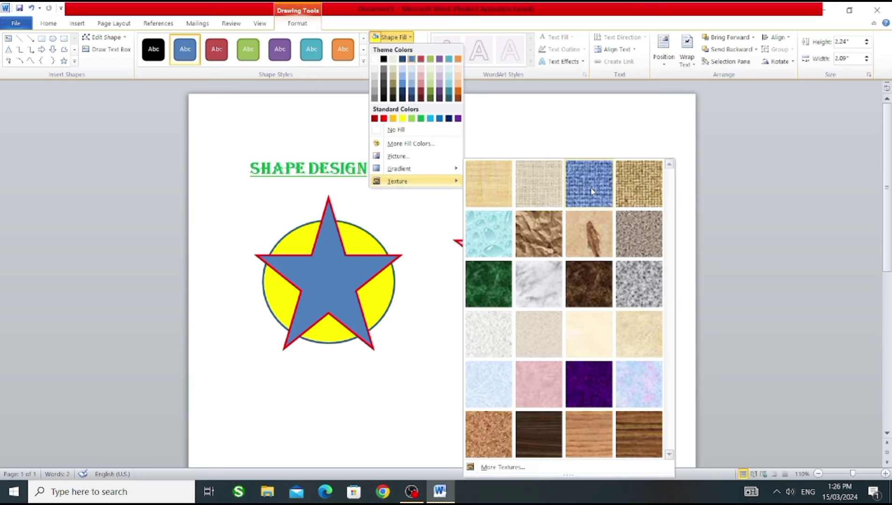
pyautogui.click(591, 395)
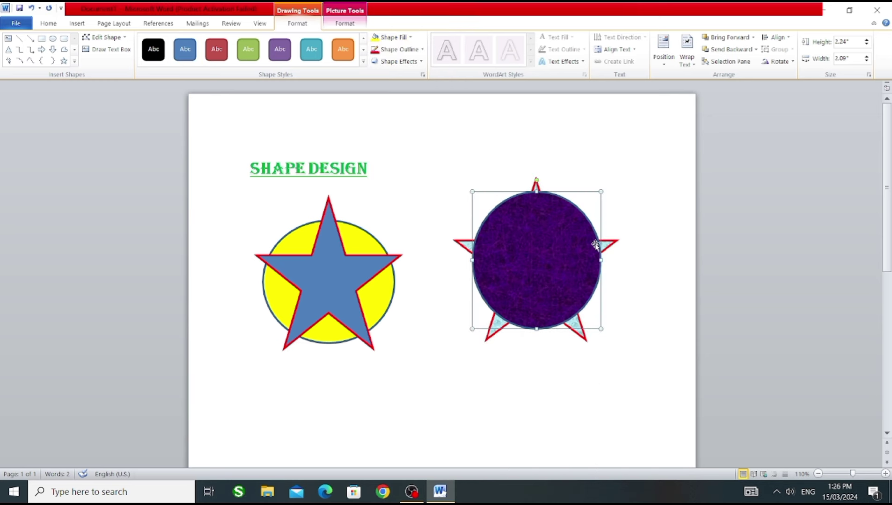
pyautogui.click(414, 49)
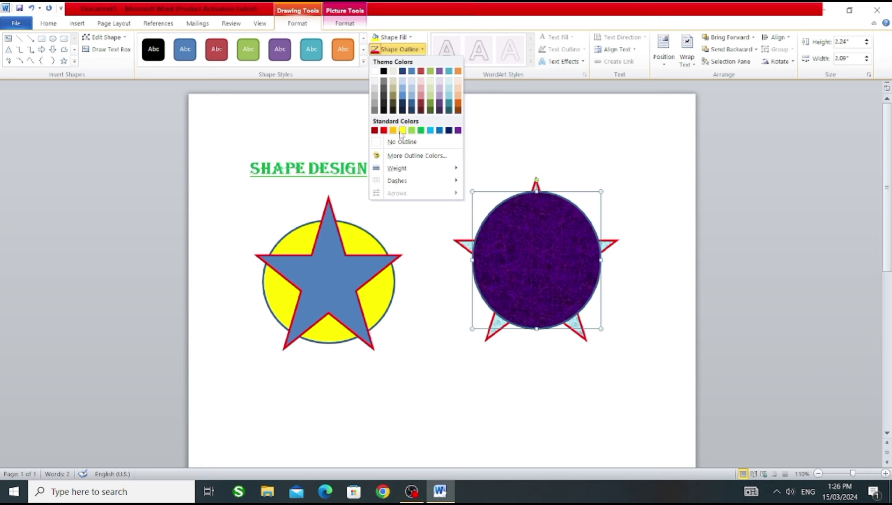
pyautogui.click(384, 132)
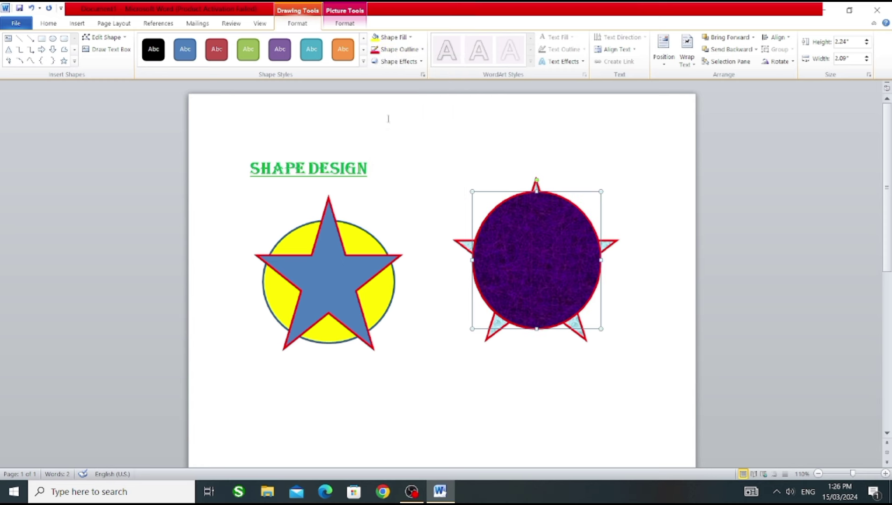
pyautogui.click(402, 49)
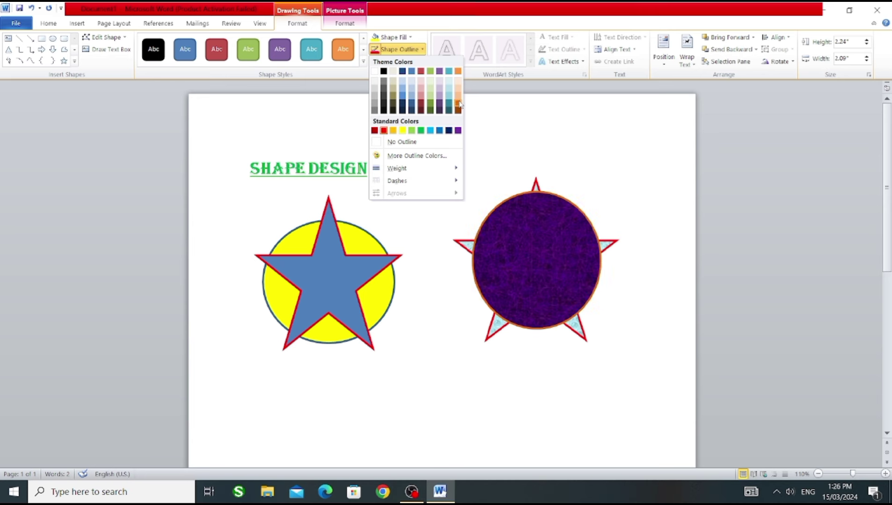
pyautogui.click(402, 130)
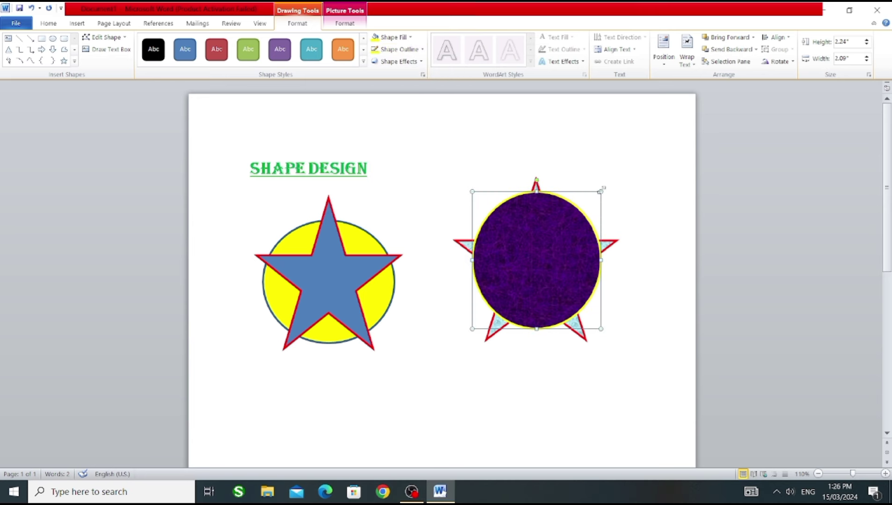
# - Shrink the purple circle slightly and nudge it up and right
pyautogui.moveTo(600, 192); pyautogui.dragTo(596, 208)
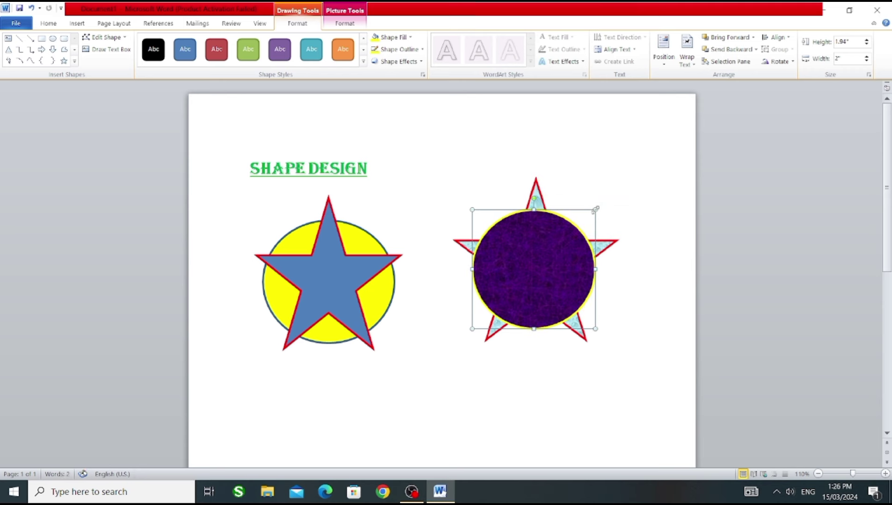
pyautogui.hotkey('ctrl', 'Up')
pyautogui.hotkey('ctrl', 'Up')
pyautogui.hotkey('ctrl', 'Up')
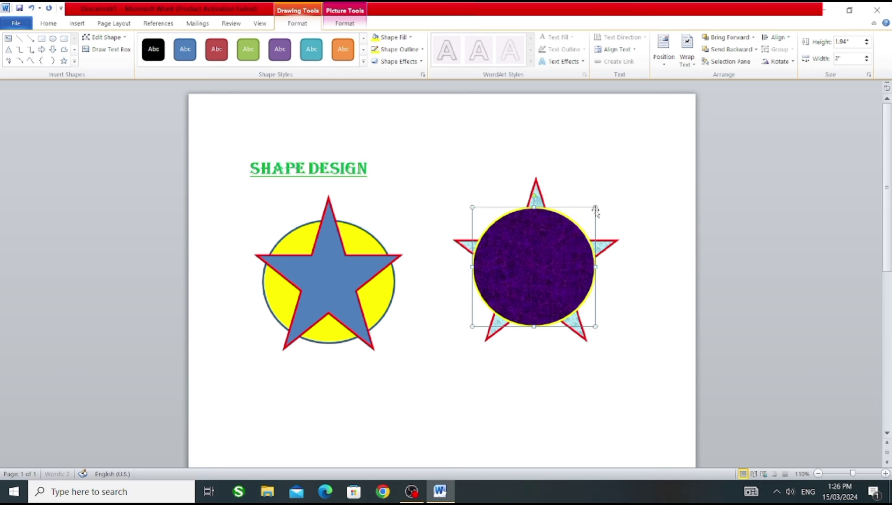
pyautogui.hotkey('ctrl', 'Right')
pyautogui.hotkey('ctrl', 'Right')
pyautogui.hotkey('ctrl', 'Right')
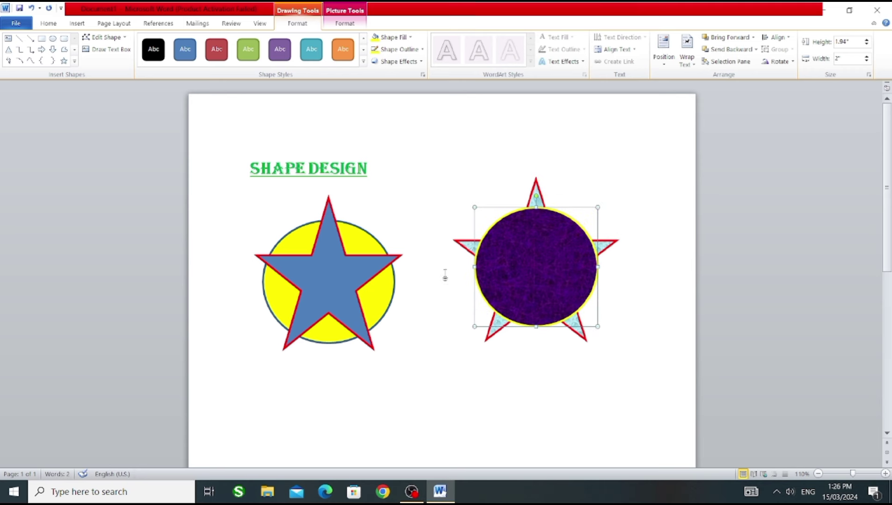
pyautogui.click(439, 284)
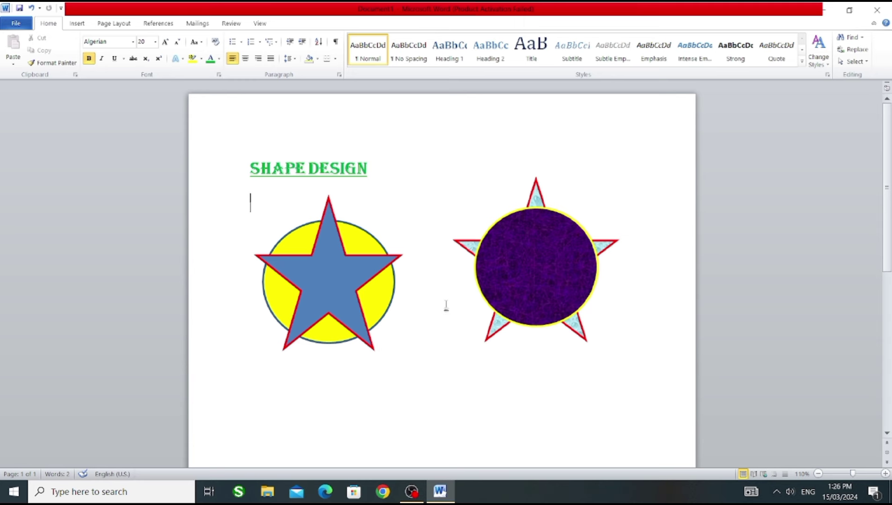
# - Nudge the purple circle down and right toward the star's centre
pyautogui.click(536, 282)
pyautogui.press('Down')
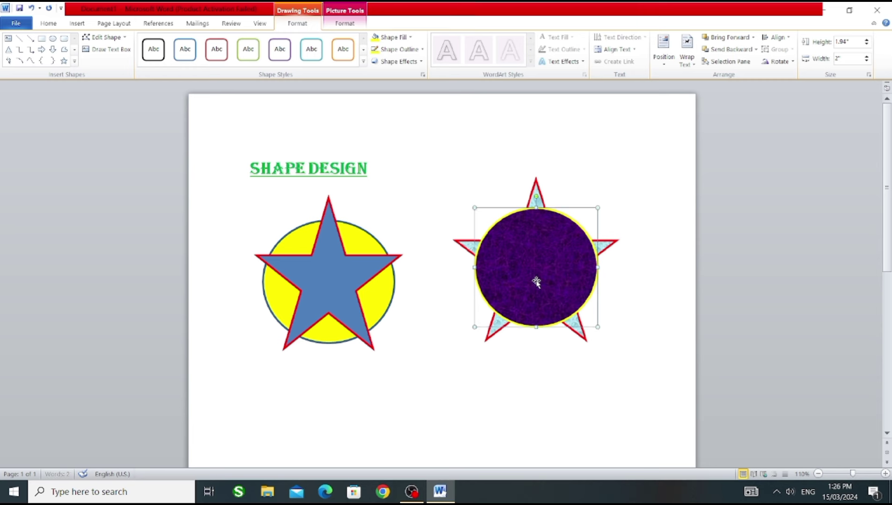
pyautogui.press('Down')
pyautogui.press('Down')
pyautogui.press('Down')
pyautogui.press('Right')
pyautogui.press('Right')
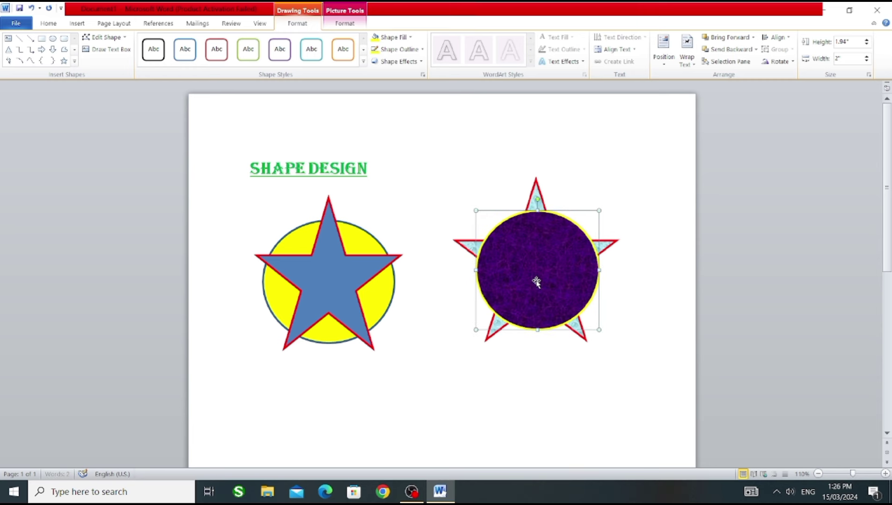
pyautogui.press('Right')
pyautogui.press('Down')
# - Nudge the star down and right, recentre the circle within it, then deselect
pyautogui.press('Down')
pyautogui.press('Down')
pyautogui.press('Down')
pyautogui.press('Down')
pyautogui.press('Down')
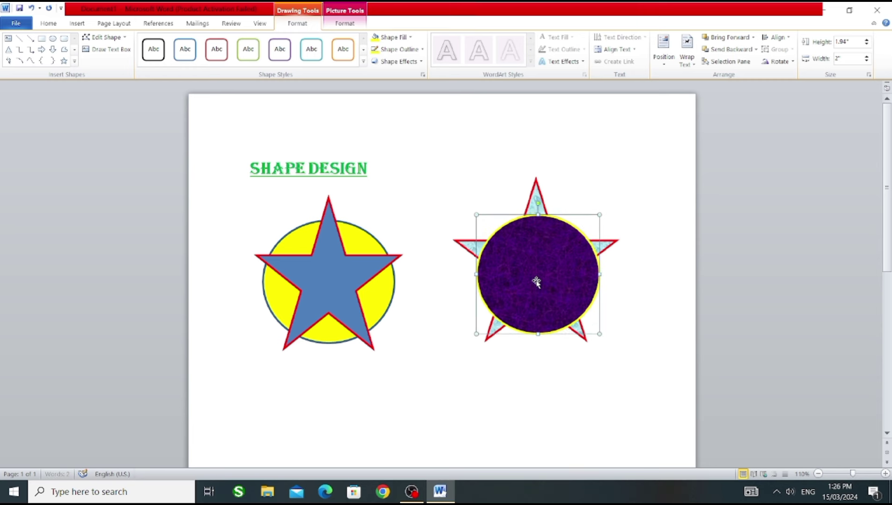
pyautogui.click(536, 199)
pyautogui.press('Down')
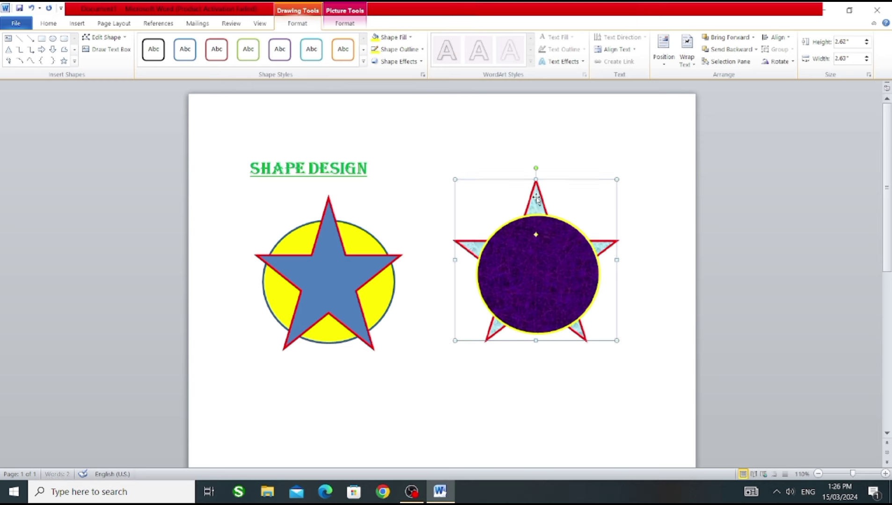
pyautogui.press('Down')
pyautogui.press('Down')
pyautogui.press('Down')
pyautogui.press('Down')
pyautogui.press('Down')
pyautogui.press('Down')
pyautogui.press('Down')
pyautogui.press('Right')
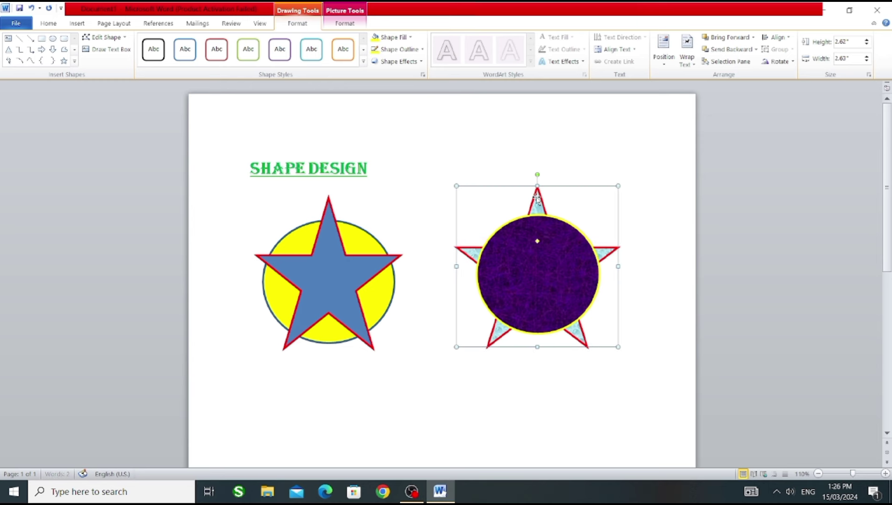
pyautogui.press('Down')
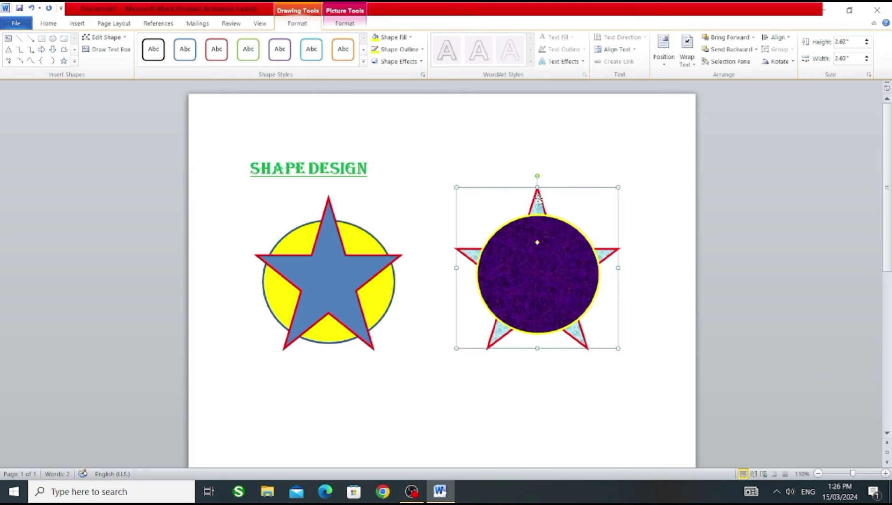
pyautogui.click(552, 233)
pyautogui.press('Down')
pyautogui.press('Down')
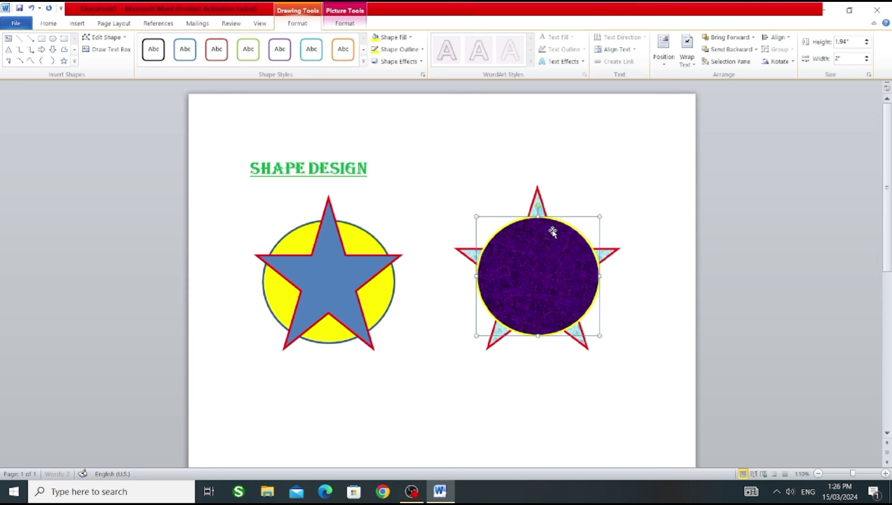
pyautogui.press('Down')
pyautogui.click(517, 405)
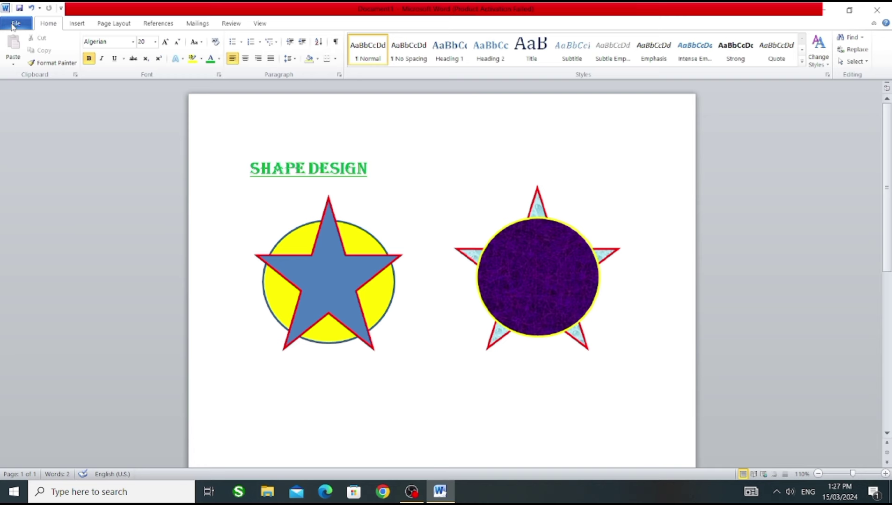
# - Open Save As and browse to the New Volume (D:) drive
pyautogui.click(16, 23)
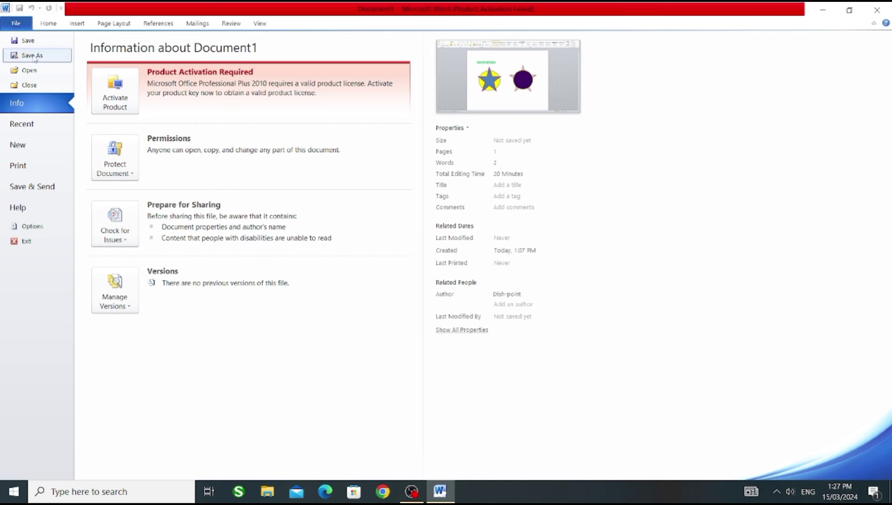
pyautogui.press('Escape')
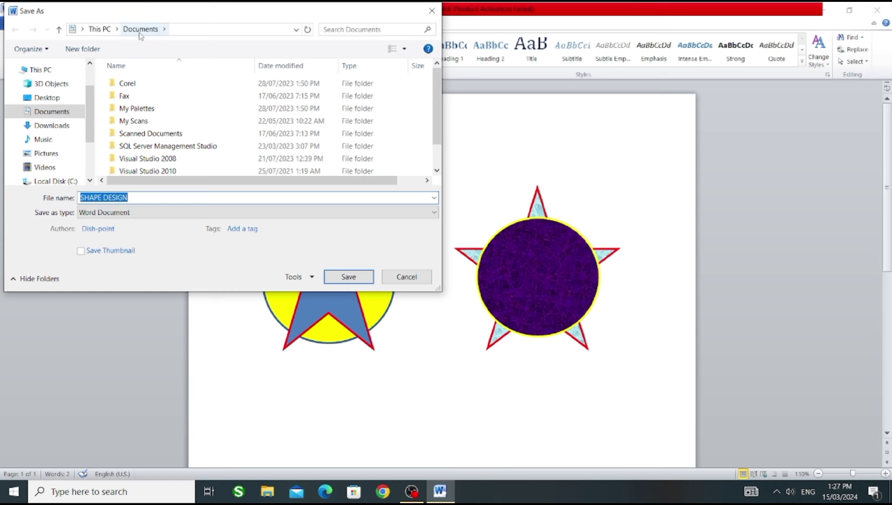
pyautogui.moveTo(49, 125)
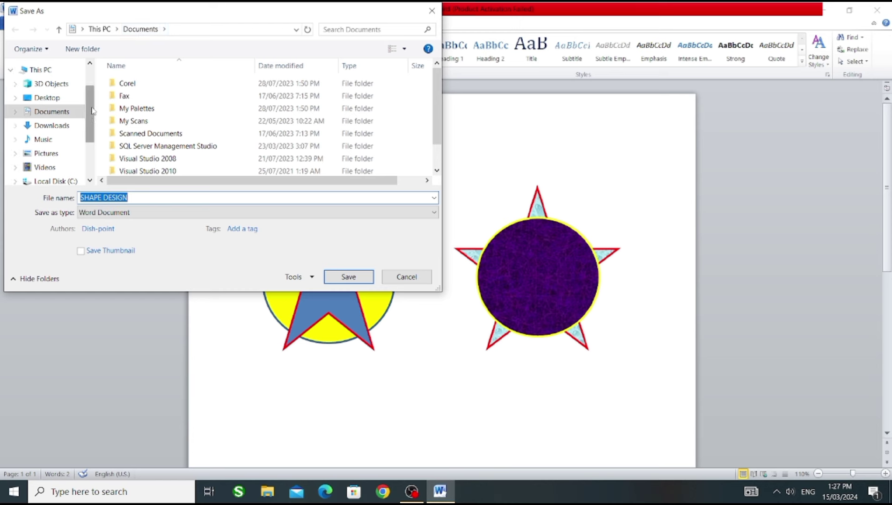
pyautogui.scroll(-1, 92, 112)
pyautogui.scroll(-1, 93, 118)
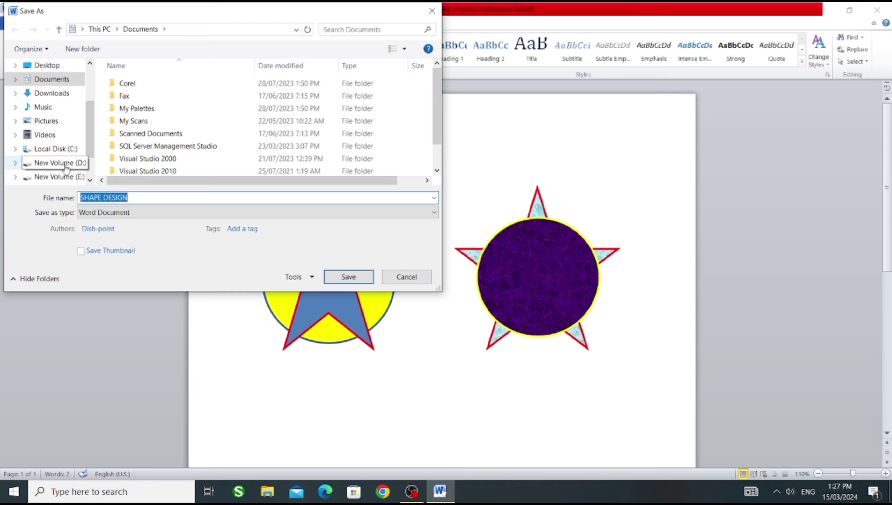
pyautogui.click(67, 164)
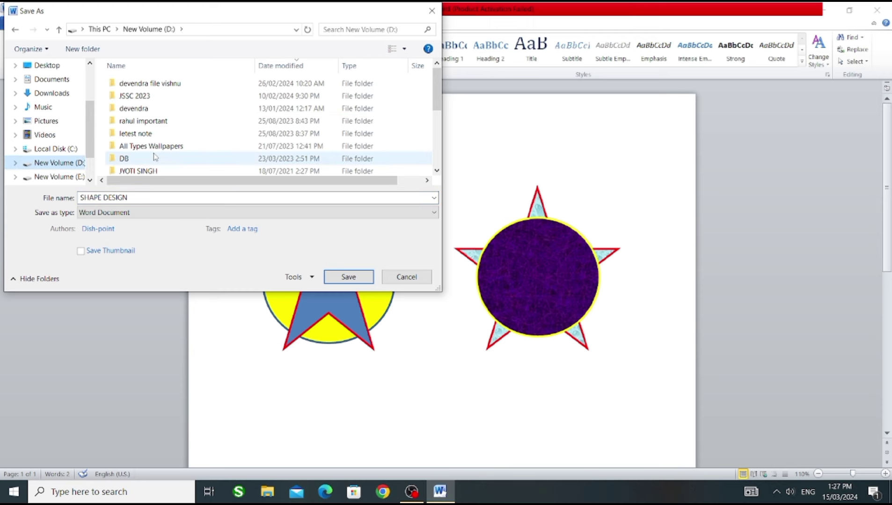
# - Create a new folder on D:, replace its default name with the chosen folder name, and open it
pyautogui.click(89, 51)
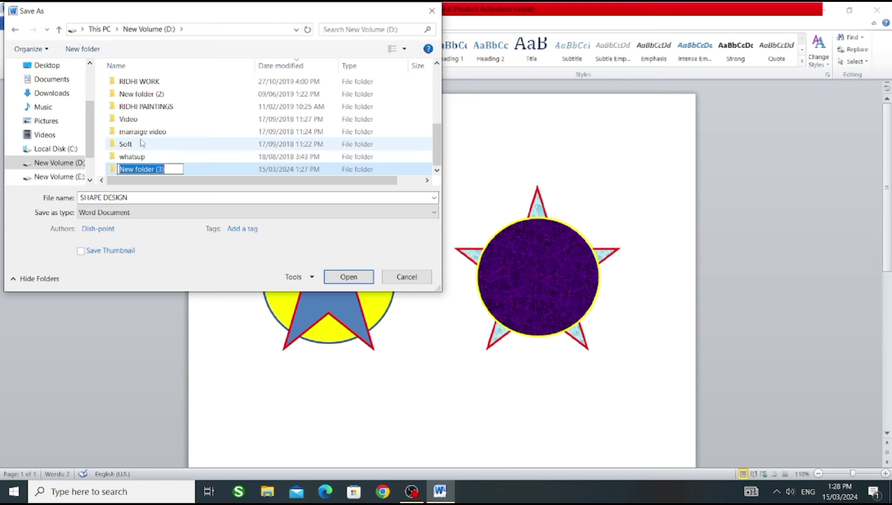
pyautogui.moveTo(167, 169); pyautogui.dragTo(111, 172)
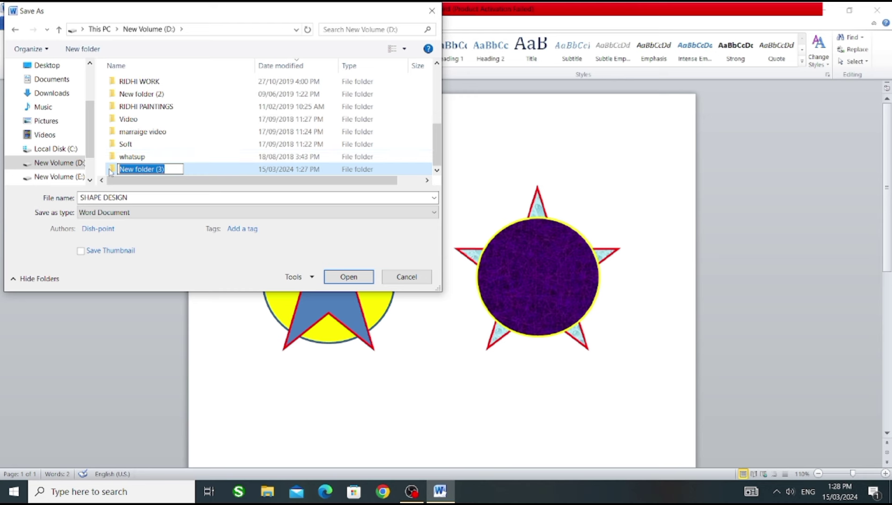
pyautogui.press('BackSpace')
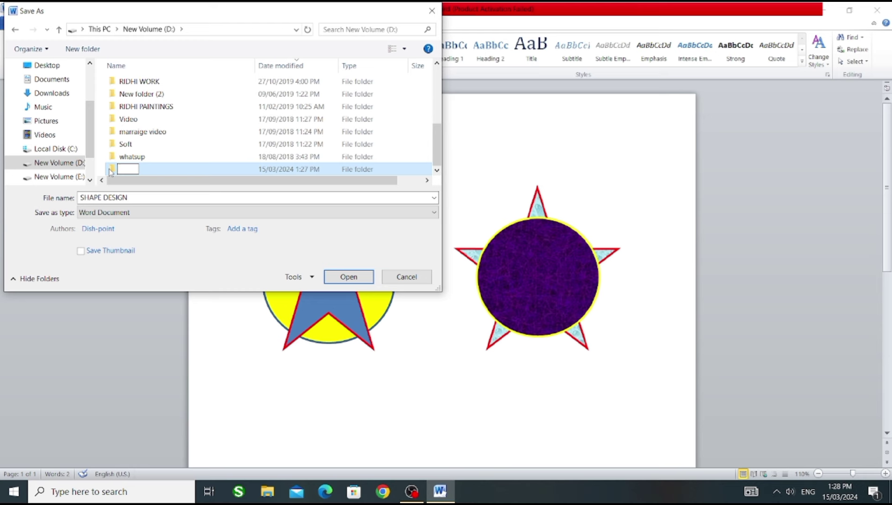
pyautogui.write('DE')
pyautogui.write('VEND')
pyautogui.write('R')
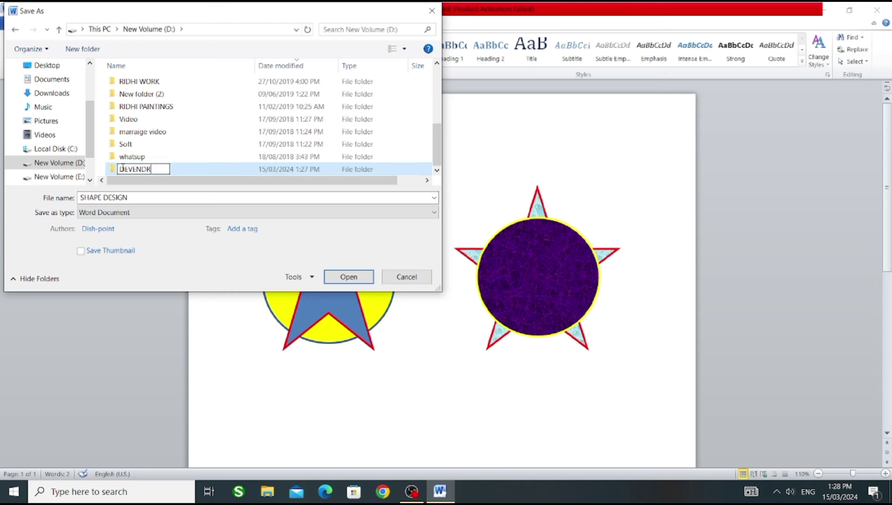
pyautogui.write('A S')
pyautogui.write('IR')
pyautogui.write(' PC EDU')
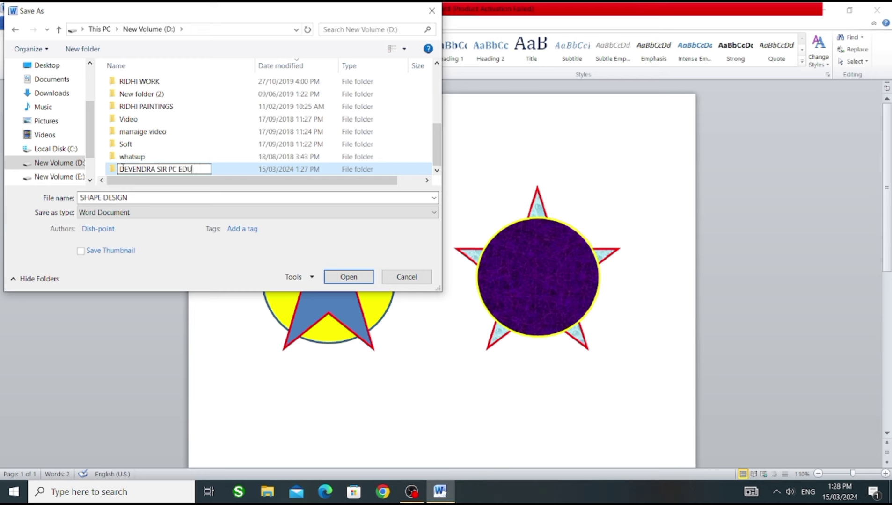
pyautogui.write('CATION')
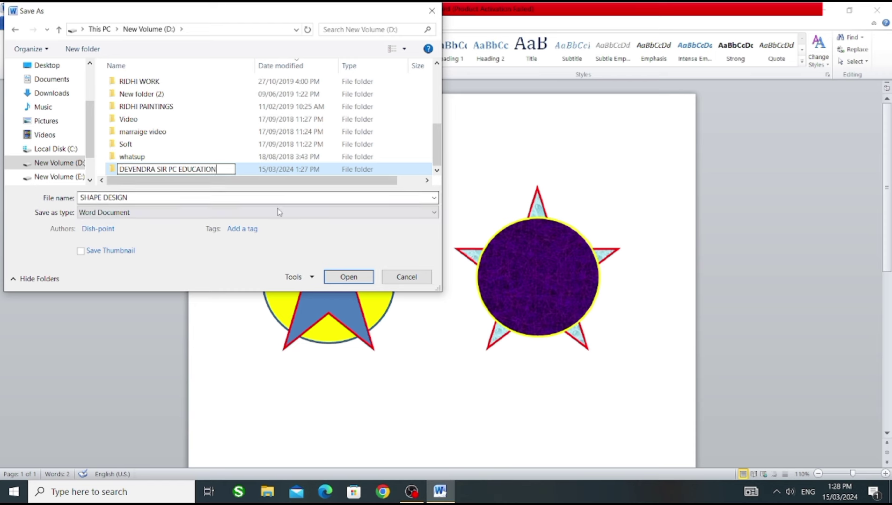
pyautogui.click(348, 278)
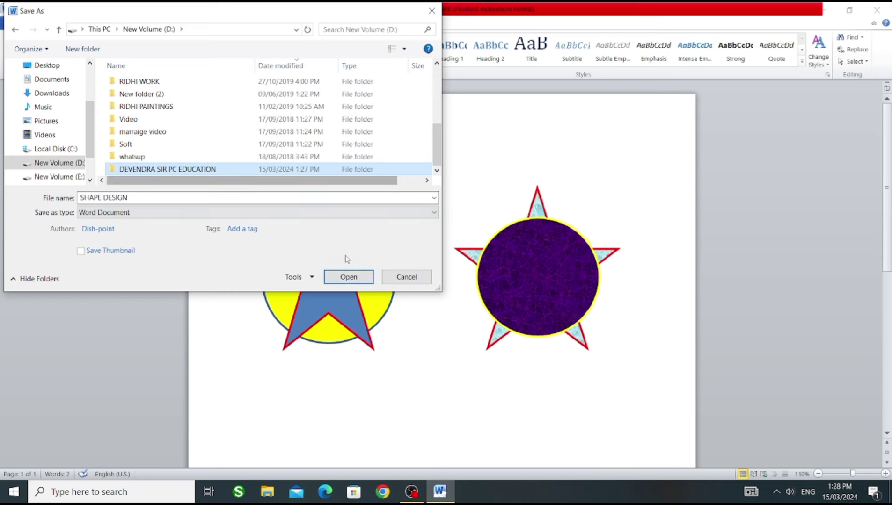
pyautogui.click(344, 278)
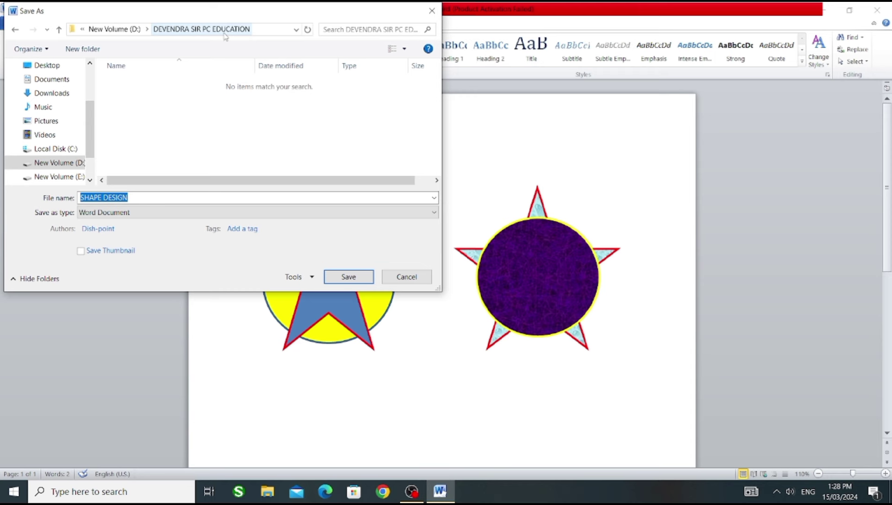
# - Save the file as MY SHAPE DESIGN in the new folder and close Word
pyautogui.click(142, 200)
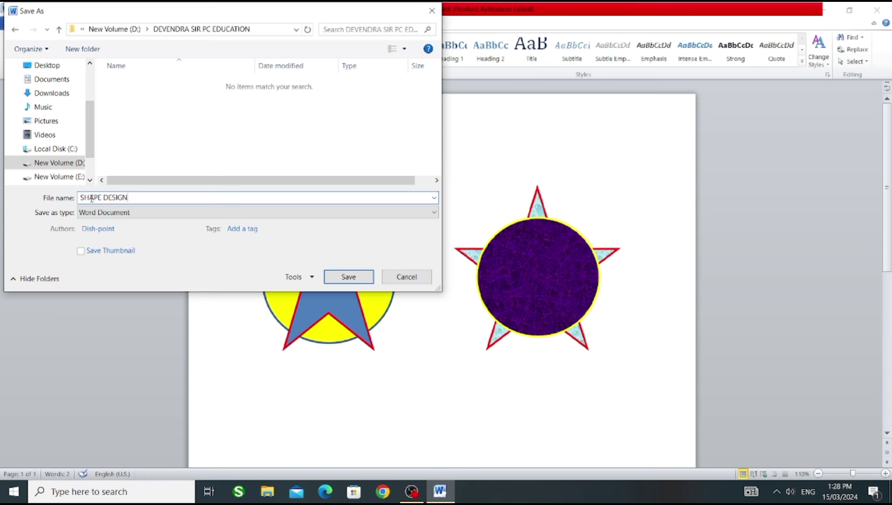
pyautogui.moveTo(135, 196); pyautogui.dragTo(57, 196)
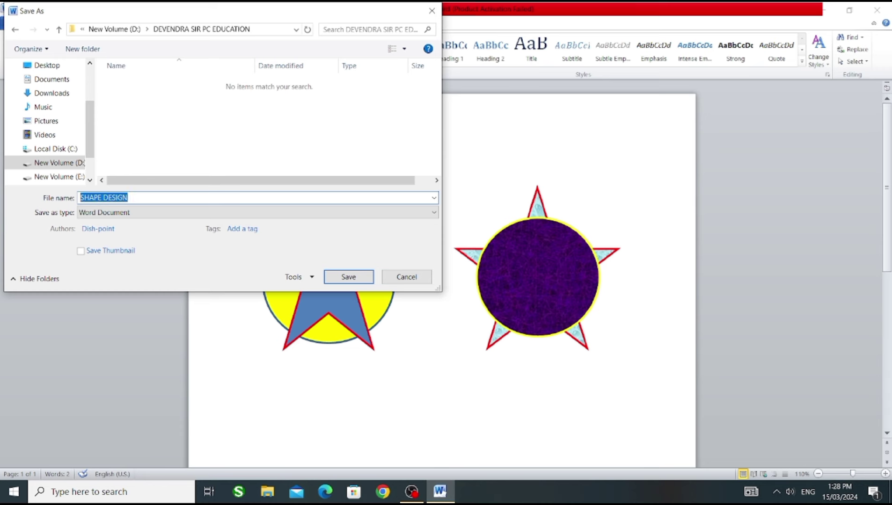
pyautogui.write('MY SH')
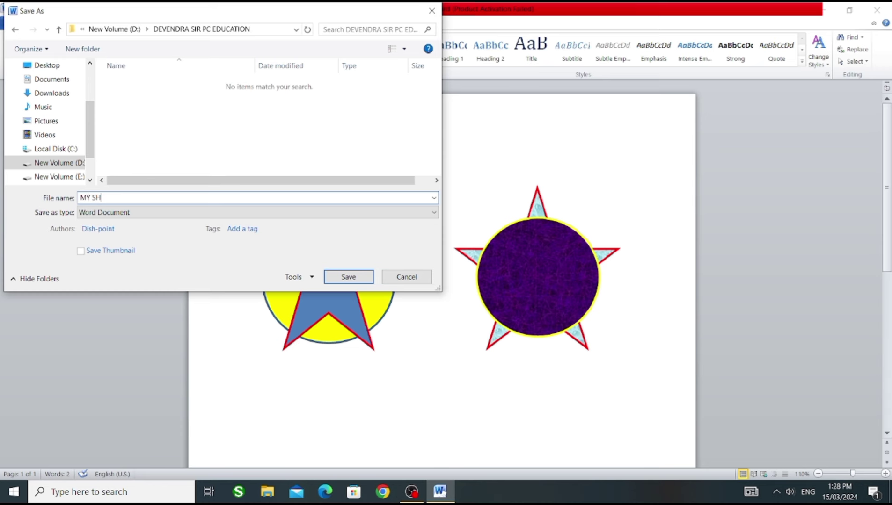
pyautogui.write('APE DESI')
pyautogui.write('GN')
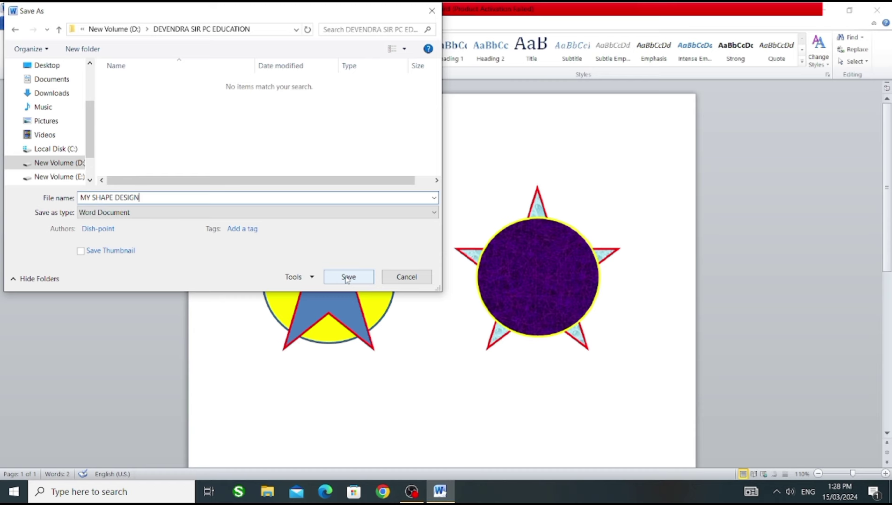
pyautogui.click(347, 278)
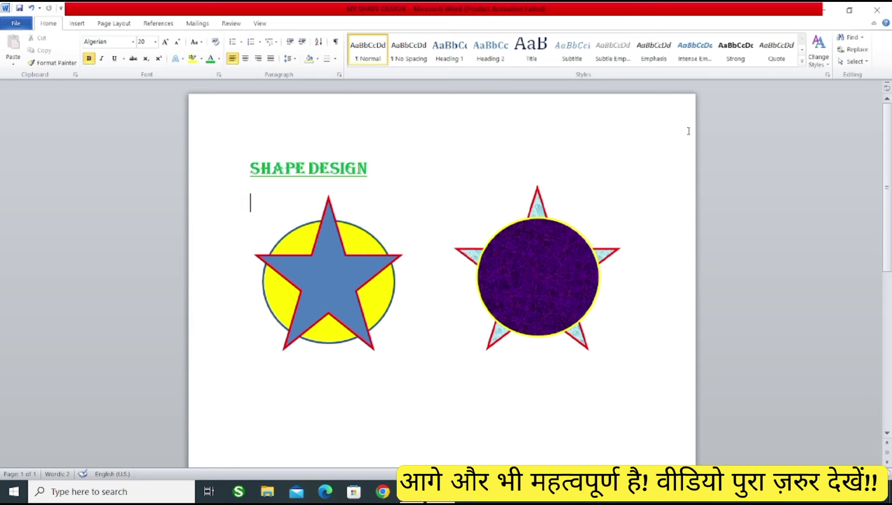
pyautogui.click(888, 11)
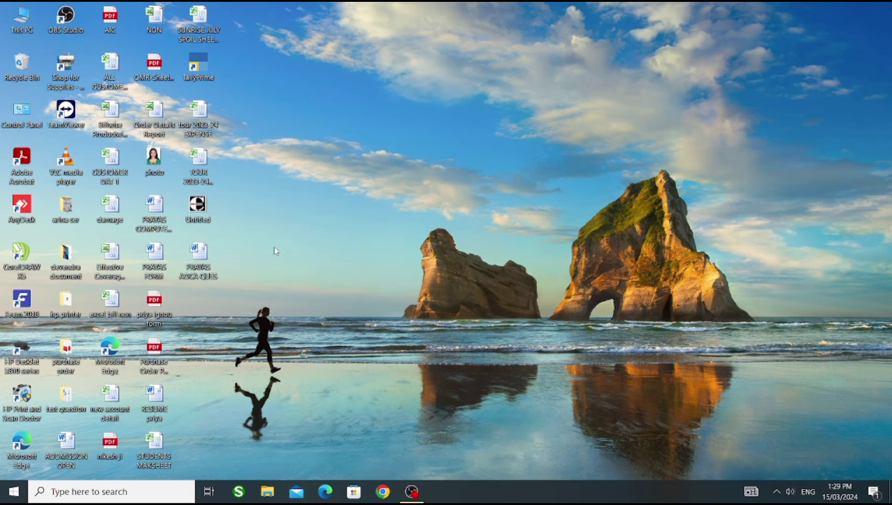
# - Browse This PC to the new folder on New Volume (D:) and open MY SHAPE DESIGN
pyautogui.doubleClick(22, 17)
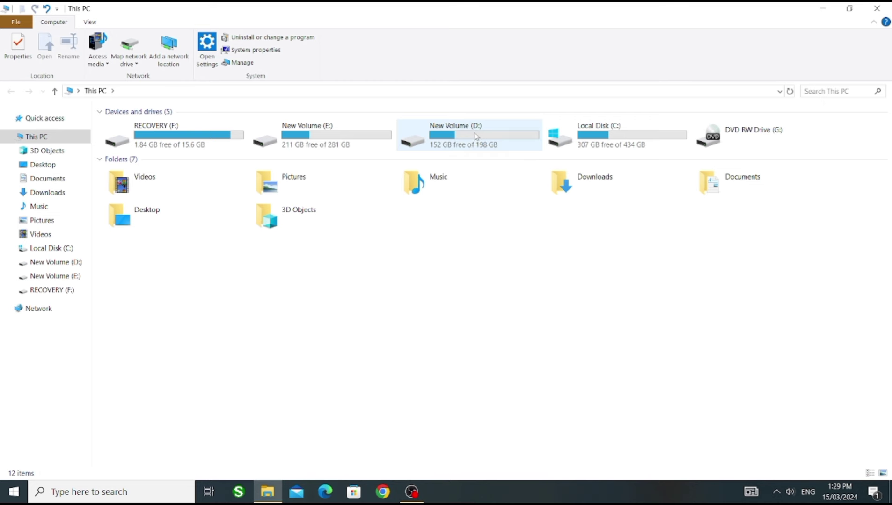
pyautogui.doubleClick(476, 136)
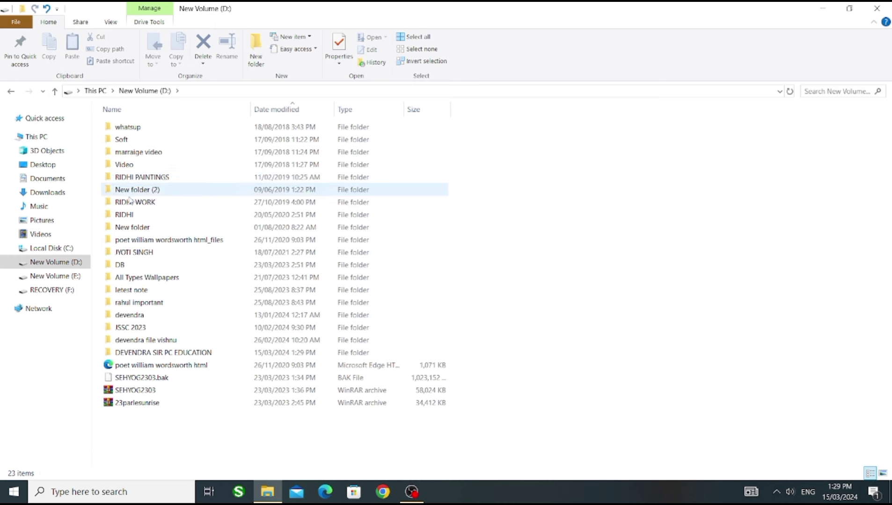
pyautogui.doubleClick(138, 353)
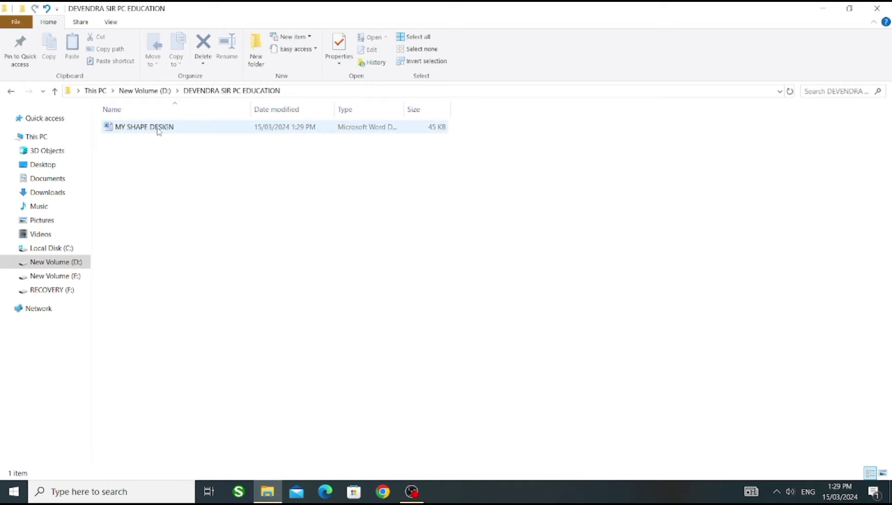
pyautogui.doubleClick(156, 127)
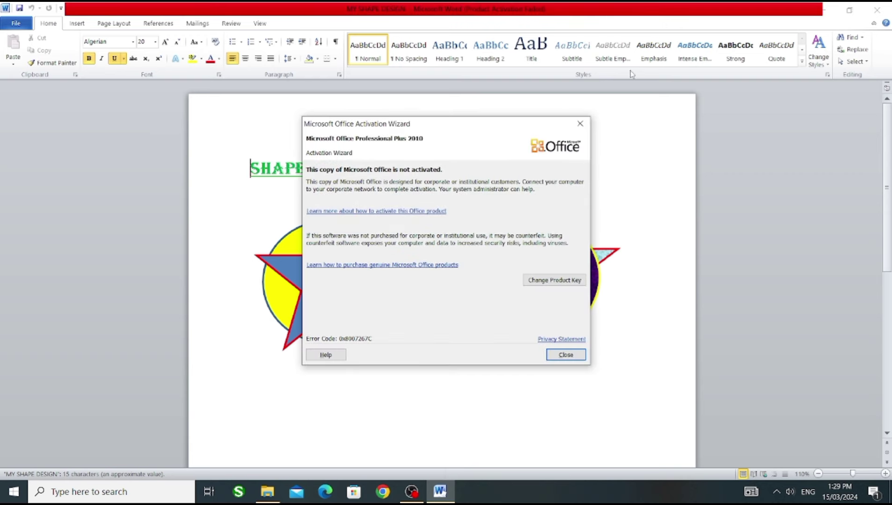
# - Close the Microsoft Office Activation Wizard to reveal the shape design document
pyautogui.click(580, 124)
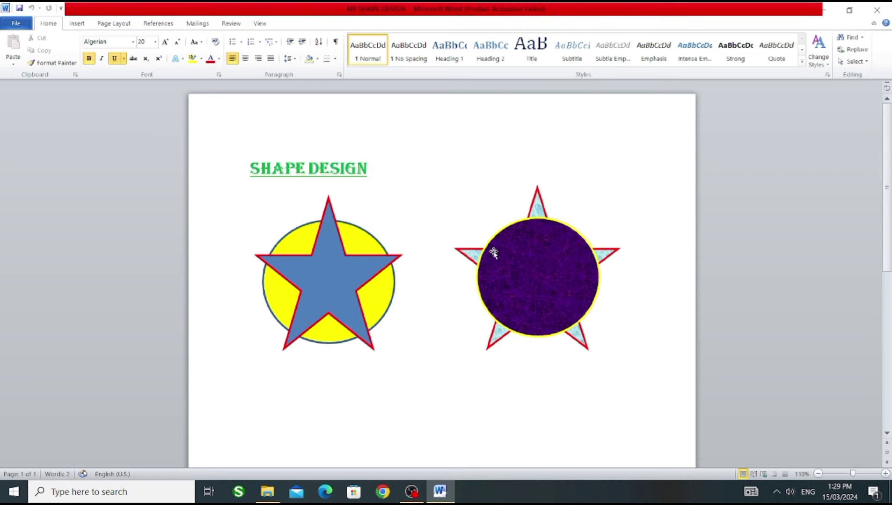